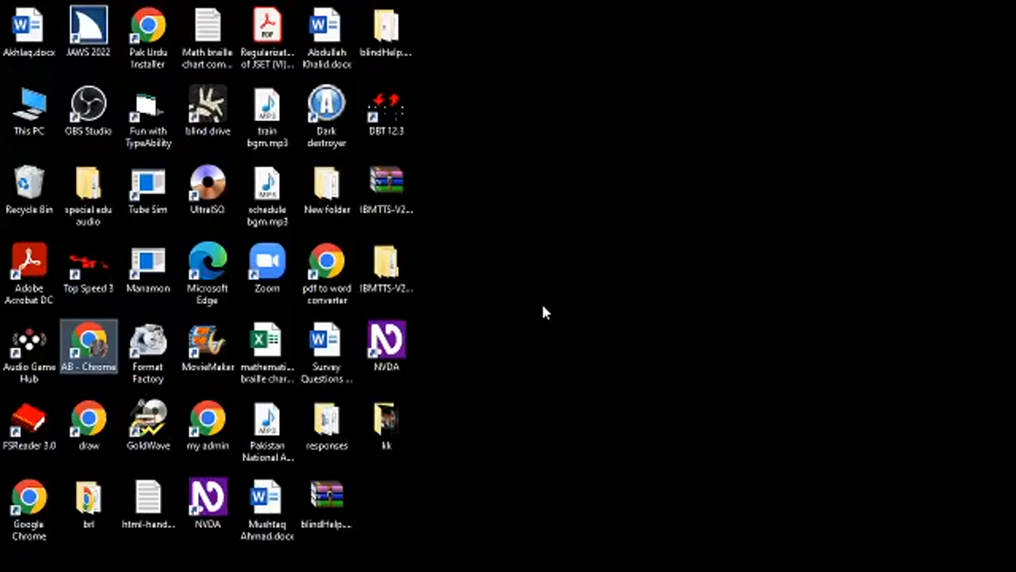
- Open the NVDA settings from the NVDA preferences and show the Speech category
{"action": "key", "text": "Down"}
{"action": "key", "text": "Up"}
{"action": "key", "text": "Insert+n"}
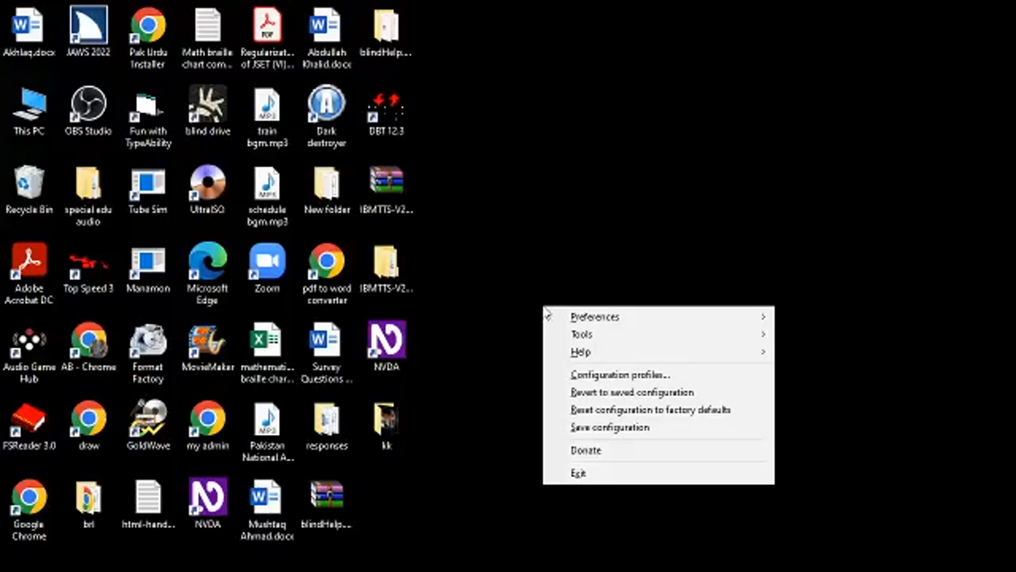
{"action": "key", "text": "Down"}
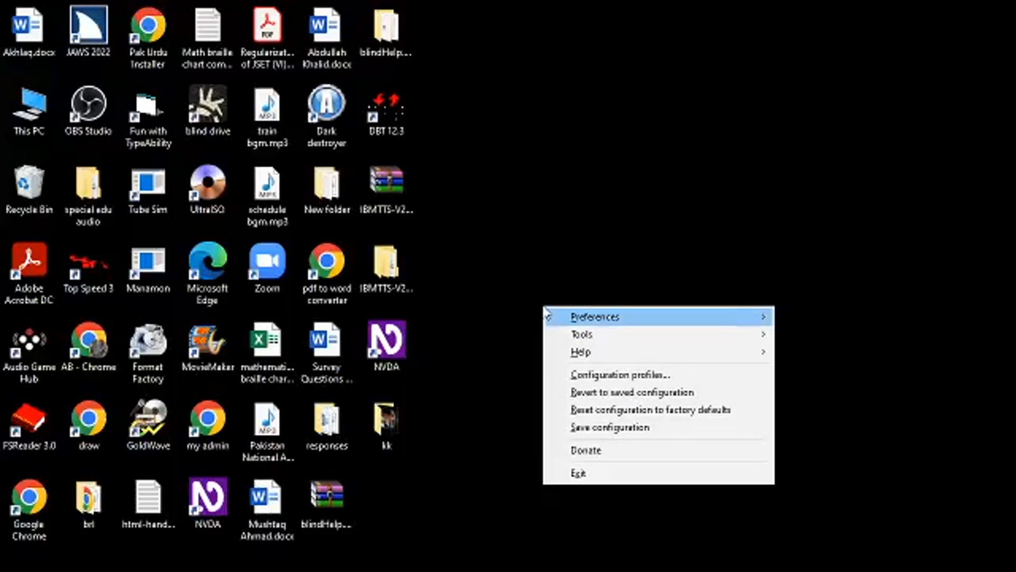
{"action": "key", "text": "Right"}
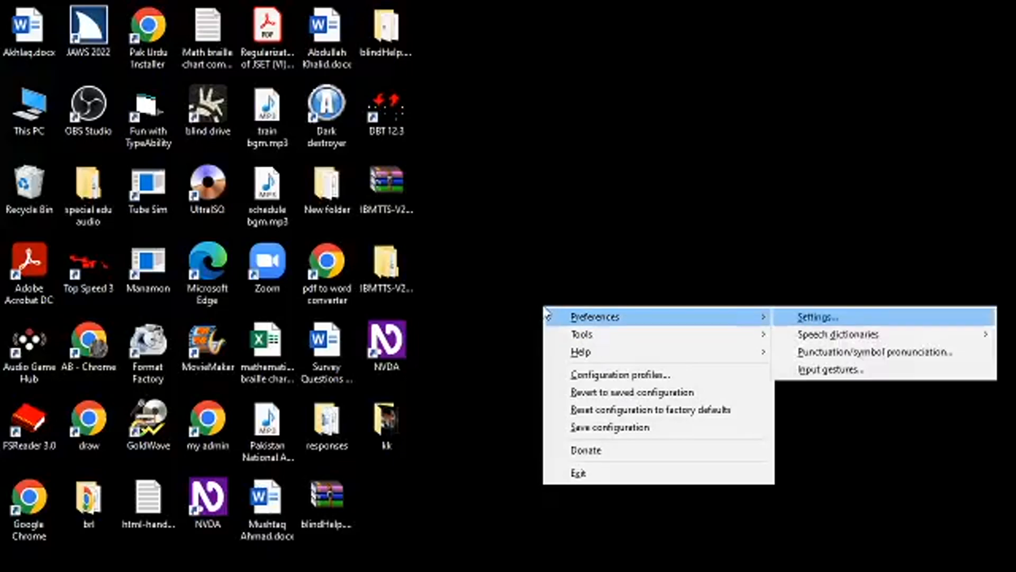
{"action": "key", "text": "Return"}
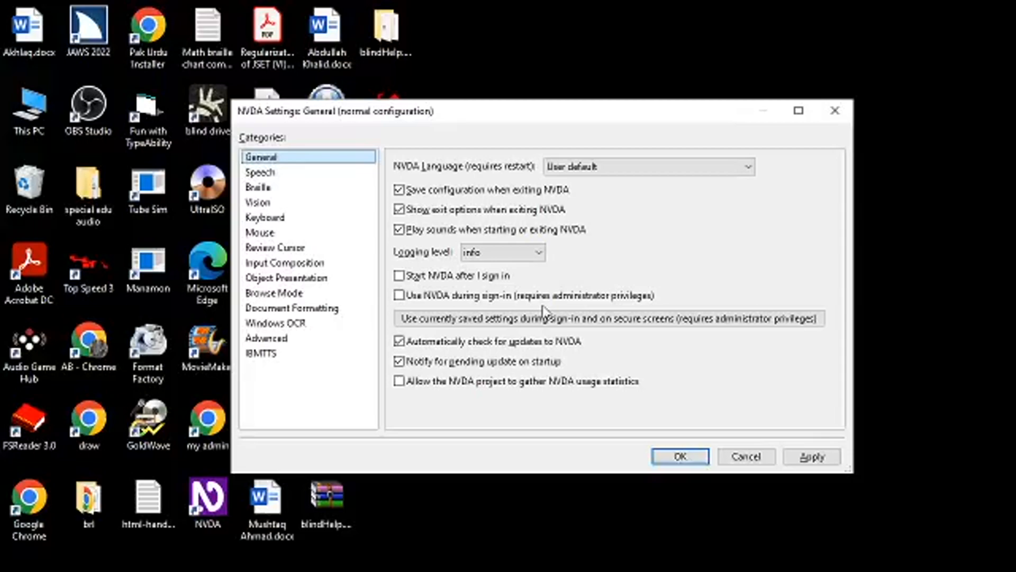
{"action": "key", "text": "Down"}
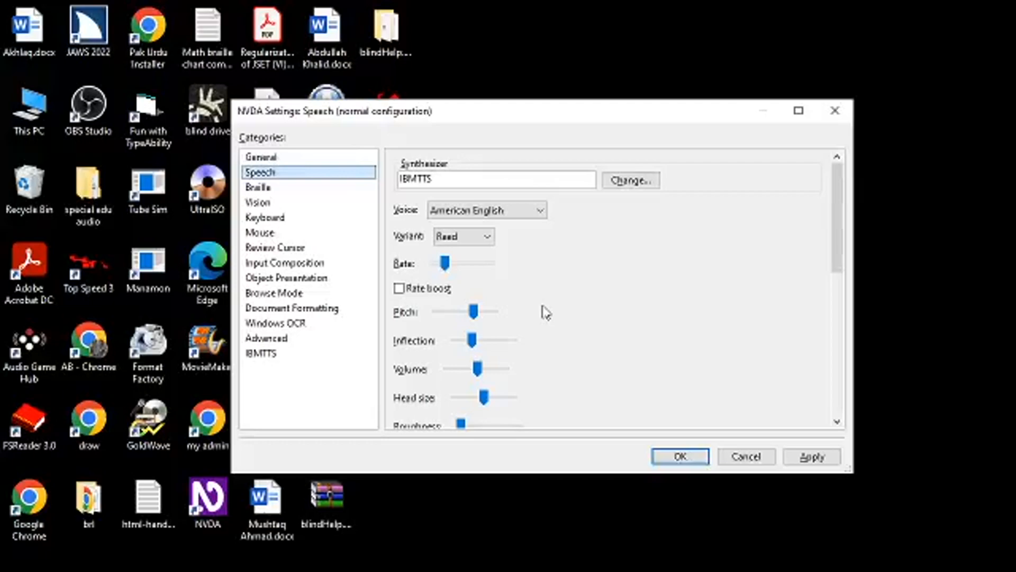
- Go through the voices offered by the IBMTTS synthesizer and return to American English
{"action": "key", "text": "Tab"}
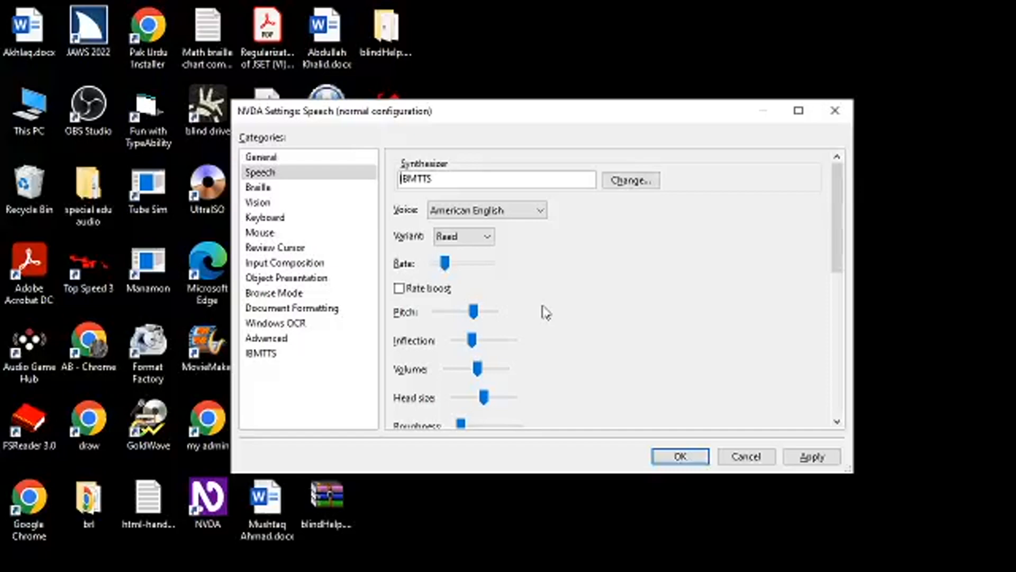
{"action": "key", "text": "Tab"}
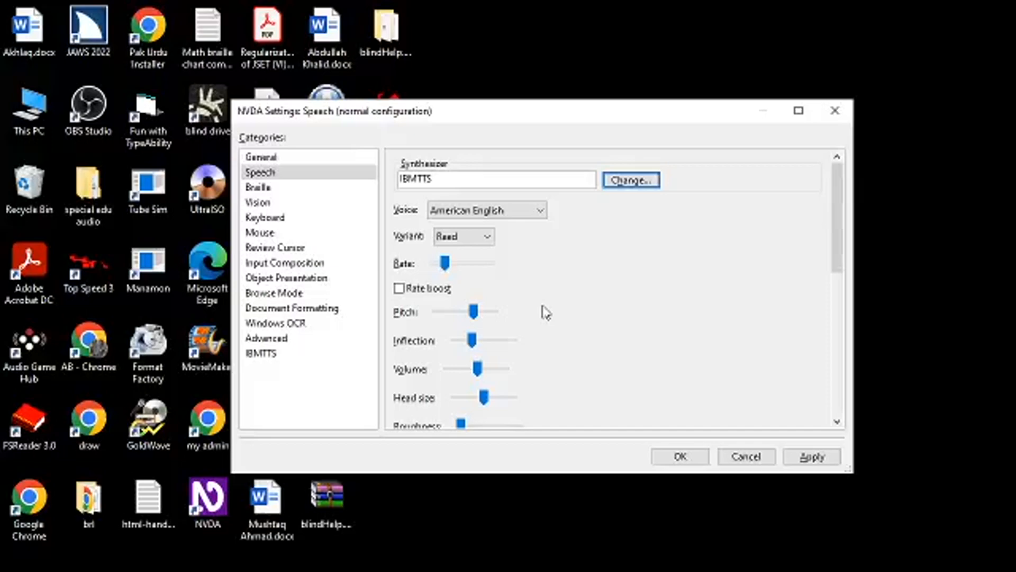
{"action": "key", "text": "Tab"}
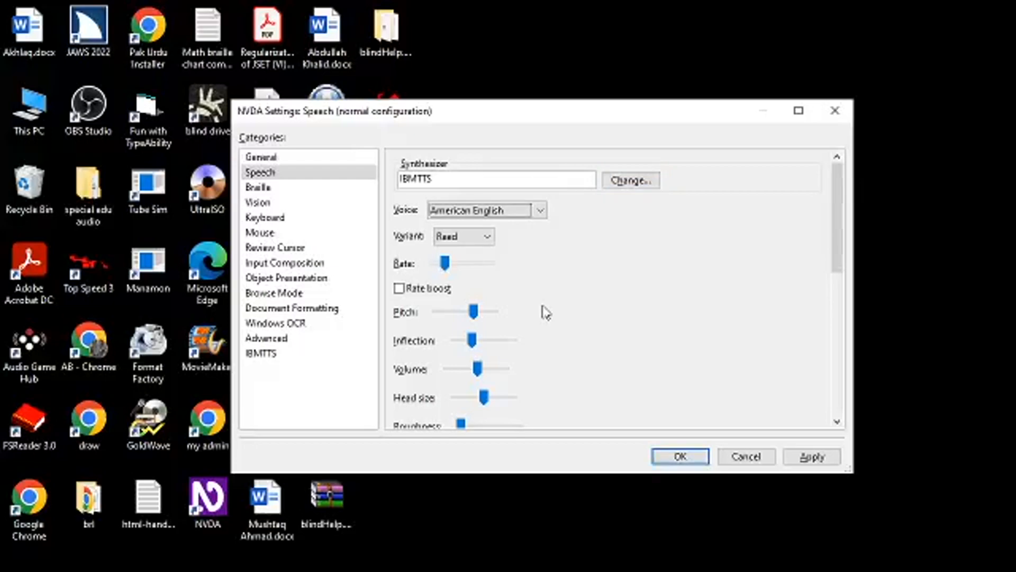
{"action": "key", "text": "Down"}
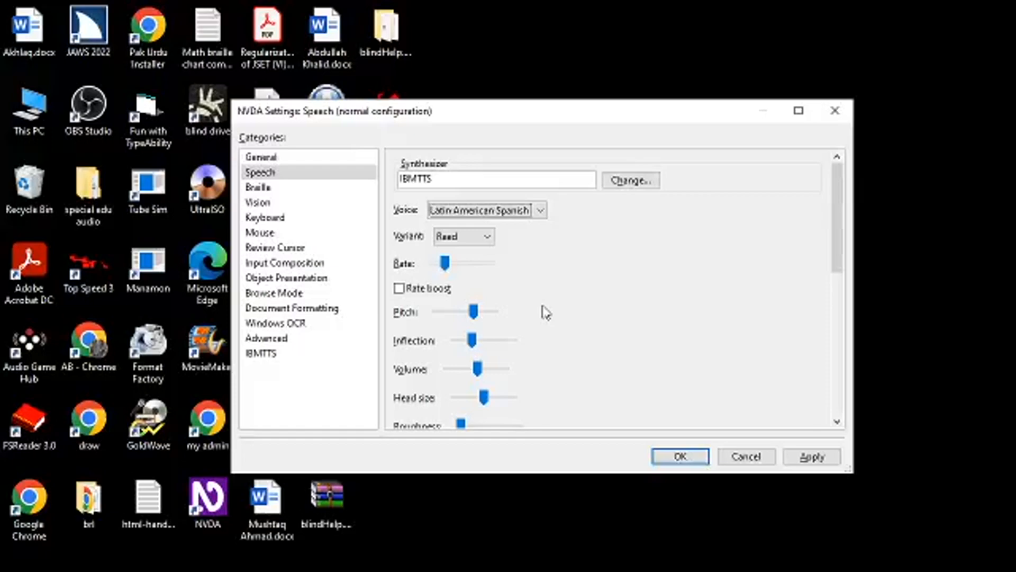
{"action": "key", "text": "Up"}
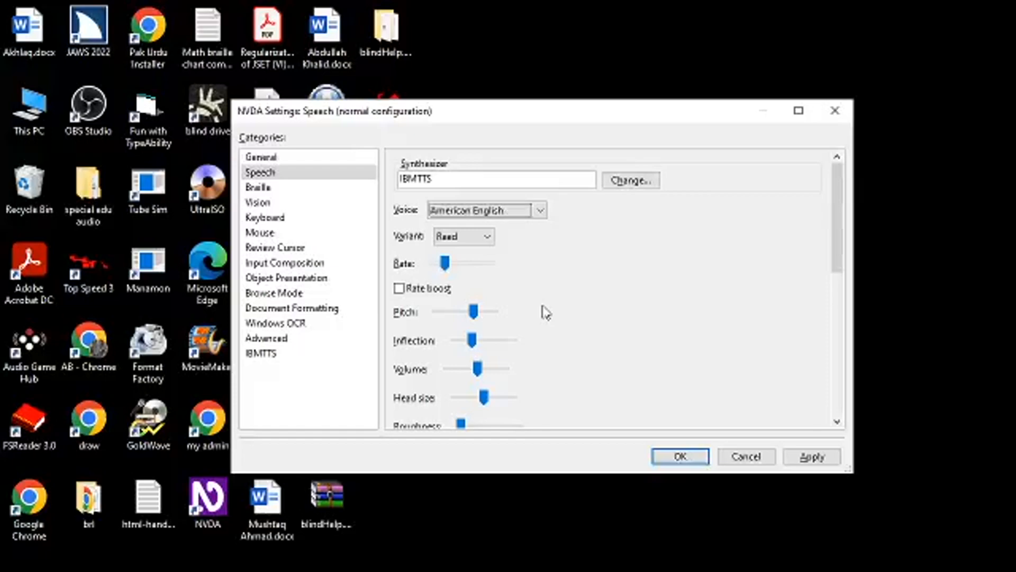
{"action": "key", "text": "Up"}
{"action": "key", "text": "Up"}
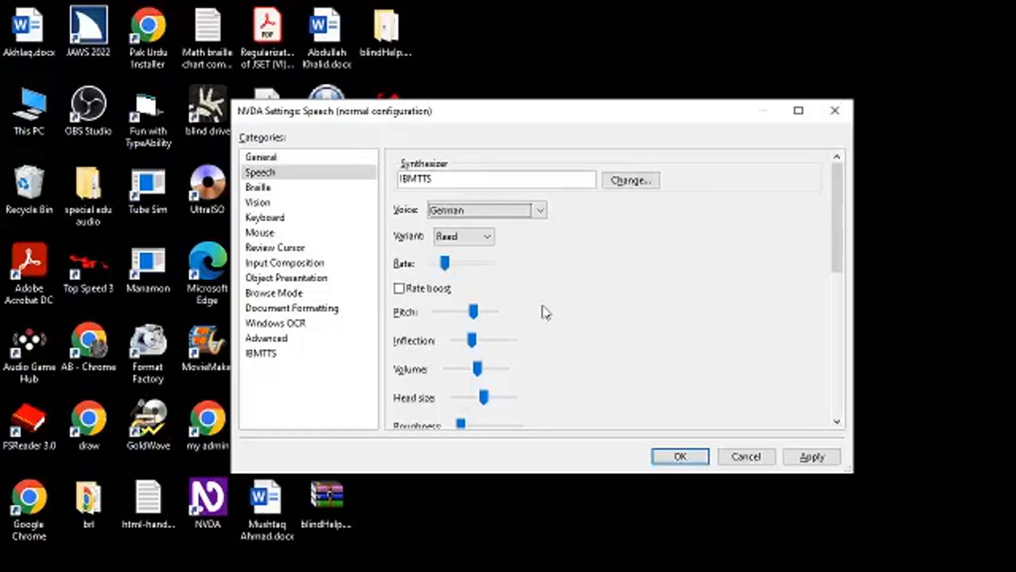
{"action": "key", "text": "Up"}
{"action": "key", "text": "Down"}
{"action": "key", "text": "Down"}
{"action": "key", "text": "Down"}
{"action": "key", "text": "Down"}
{"action": "key", "text": "Down"}
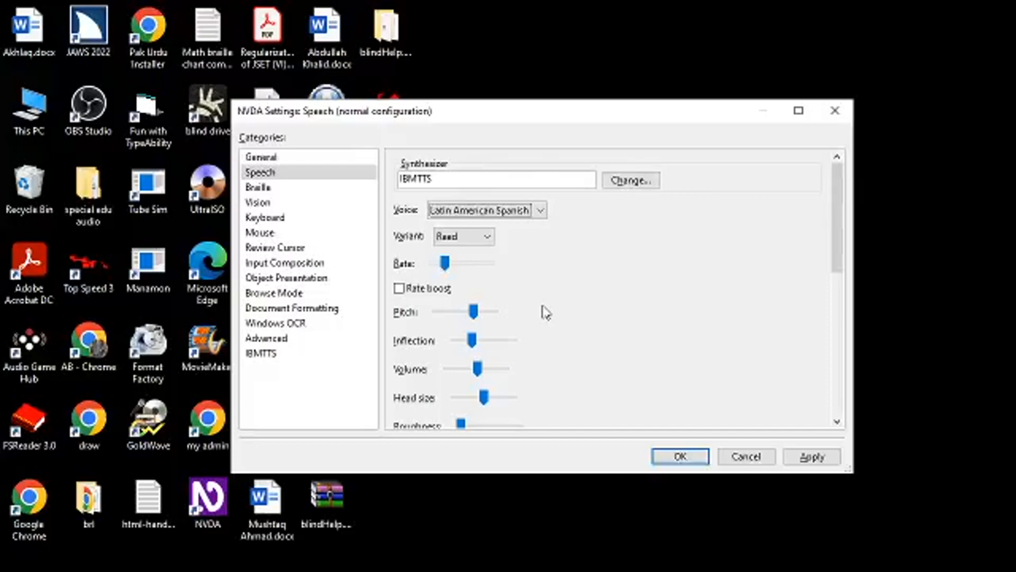
{"action": "key", "text": "Down"}
{"action": "key", "text": "Down"}
{"action": "key", "text": "Down"}
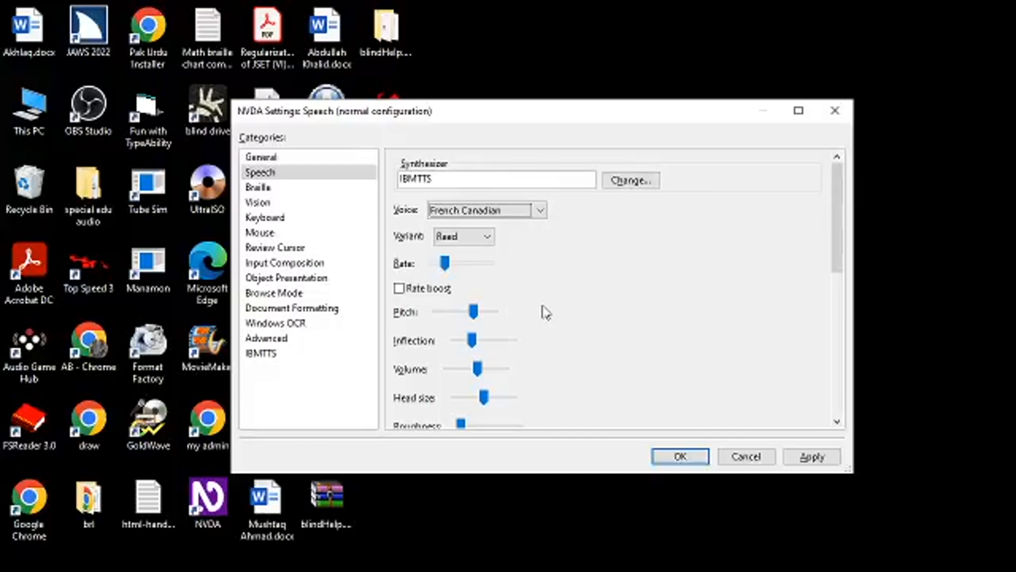
{"action": "key", "text": "Down"}
{"action": "key", "text": "Down"}
{"action": "key", "text": "Down"}
{"action": "key", "text": "Down"}
{"action": "key", "text": "Down"}
{"action": "key", "text": "Down"}
{"action": "key", "text": "Down"}
{"action": "key", "text": "Down"}
- Go through the variants of the American English voice and return to Reed
{"action": "key", "text": "Tab"}
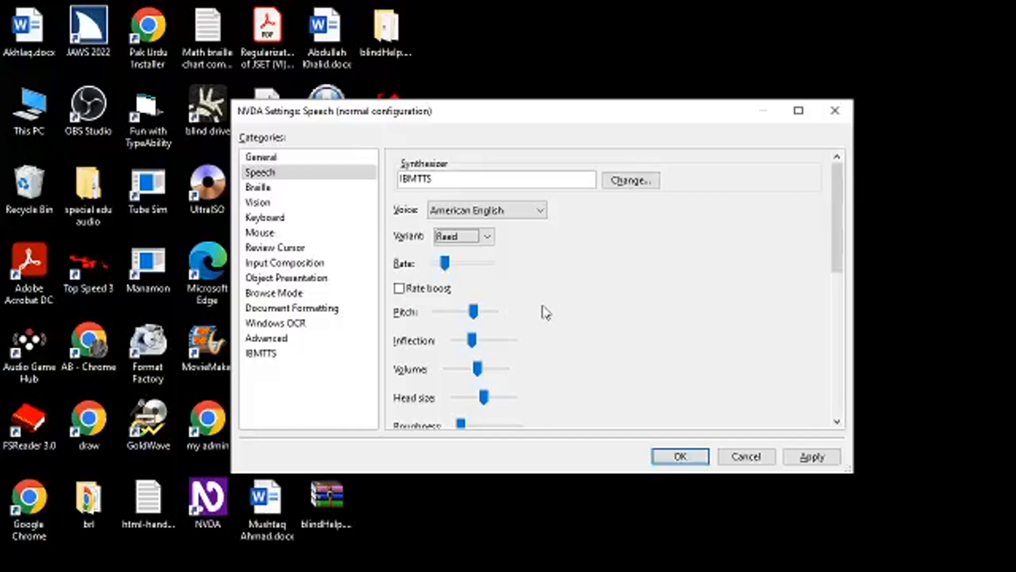
{"action": "key", "text": "Down"}
{"action": "key", "text": "Down"}
{"action": "key", "text": "Down"}
{"action": "key", "text": "Down"}
{"action": "key", "text": "Down"}
{"action": "key", "text": "Down"}
{"action": "key", "text": "Down"}
{"action": "key", "text": "Up"}
{"action": "key", "text": "Up"}
{"action": "key", "text": "Up"}
{"action": "key", "text": "Up"}
{"action": "key", "text": "Up"}
{"action": "key", "text": "Up"}
{"action": "key", "text": "Up"}
- Review the available speech synthesizers and change the synthesizer to eSpeak NG
{"action": "key", "text": "shift+Tab"}
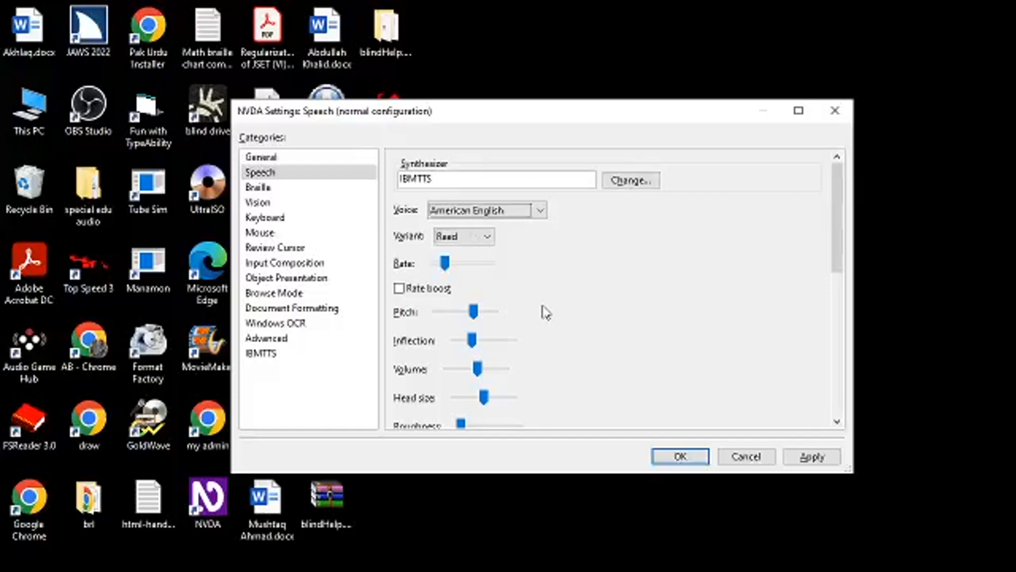
{"action": "key", "text": "shift+Tab"}
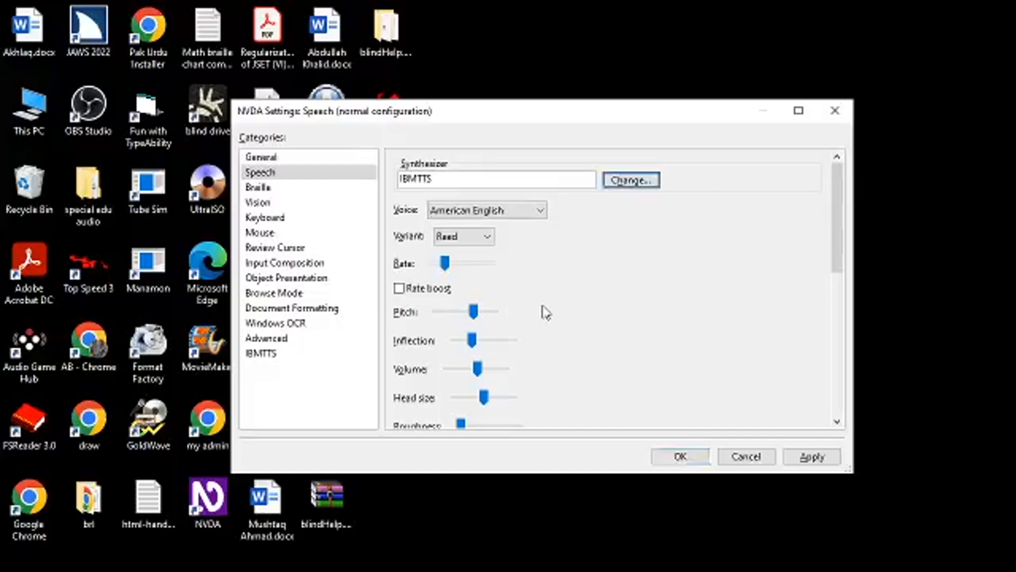
{"action": "key", "text": "Return"}
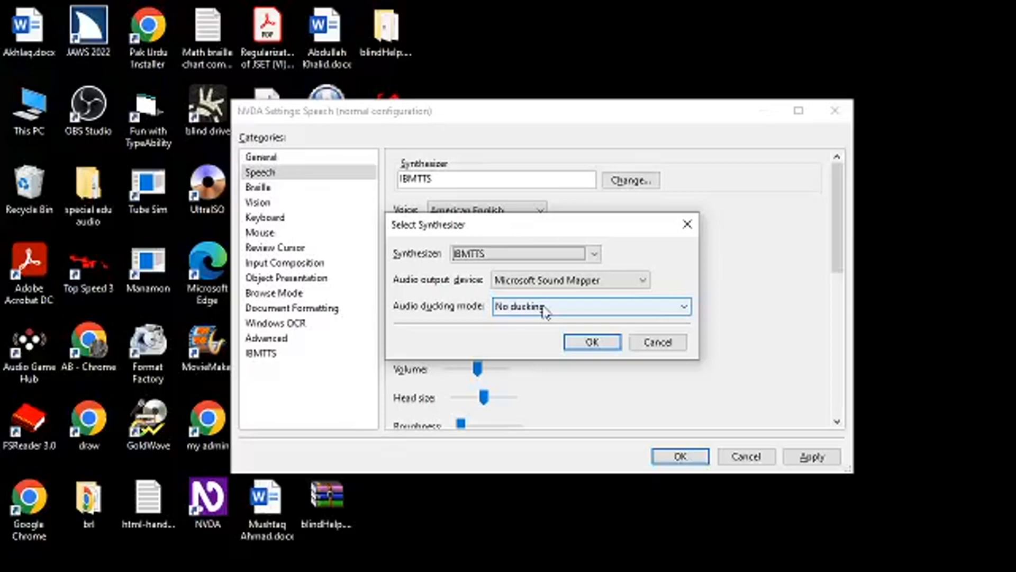
{"action": "key", "text": "Up"}
{"action": "key", "text": "Down"}
{"action": "key", "text": "Down"}
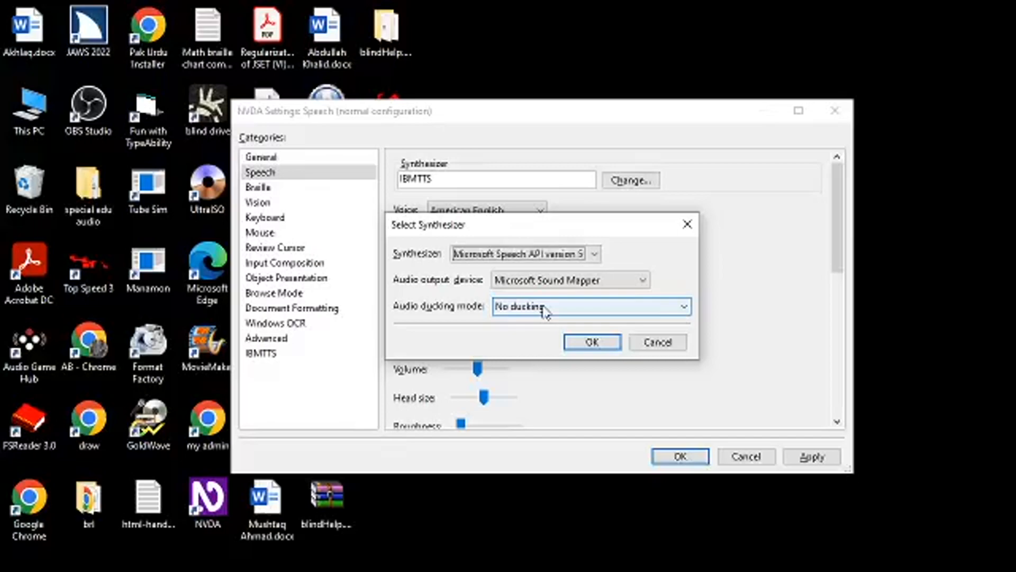
{"action": "key", "text": "Down"}
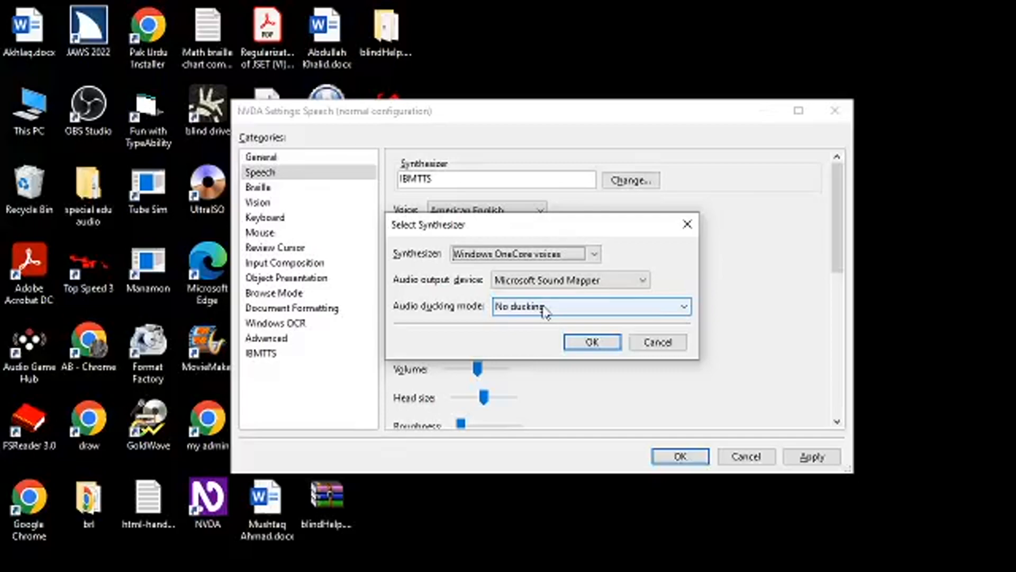
{"action": "key", "text": "Down"}
{"action": "key", "text": "Up"}
{"action": "key", "text": "Up"}
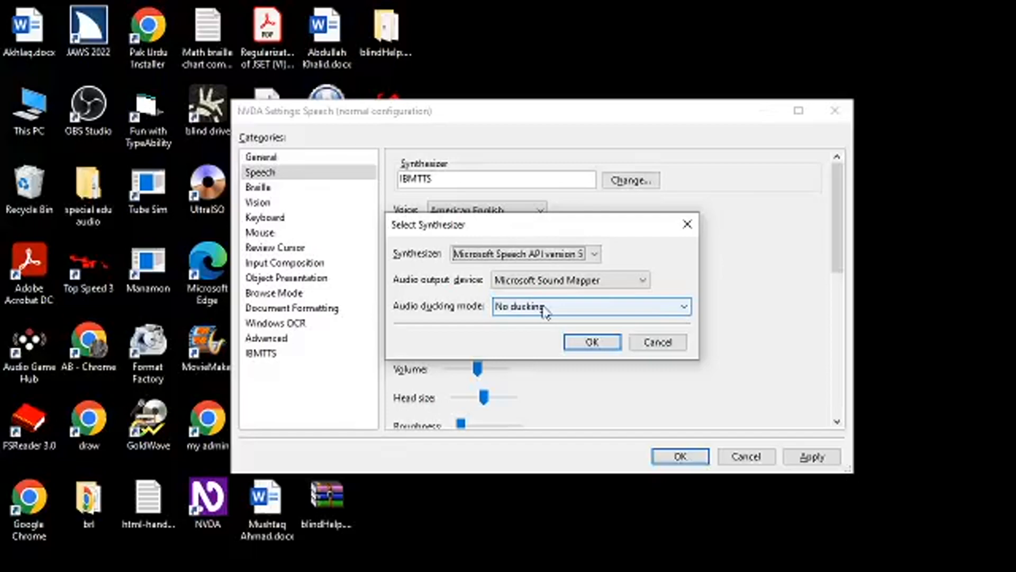
{"action": "key", "text": "Up"}
{"action": "key", "text": "Up"}
{"action": "key", "text": "Tab"}
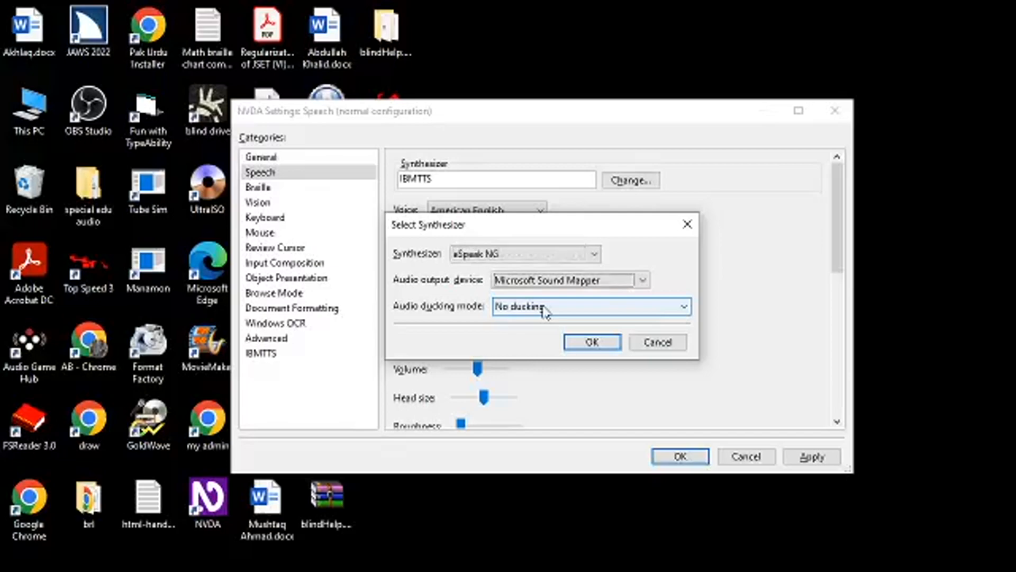
{"action": "key", "text": "shift+Tab"}
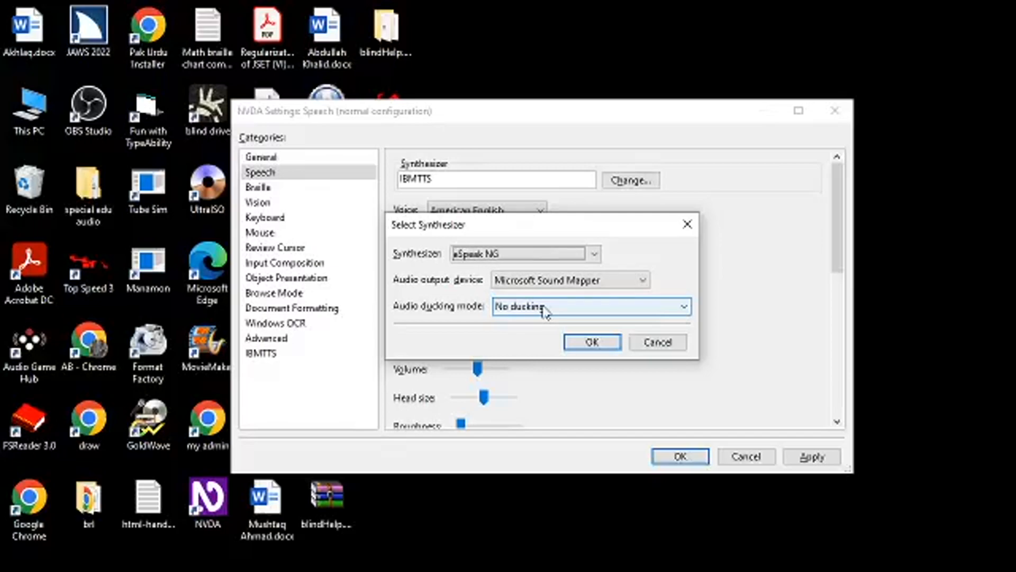
{"action": "key", "text": "Return"}
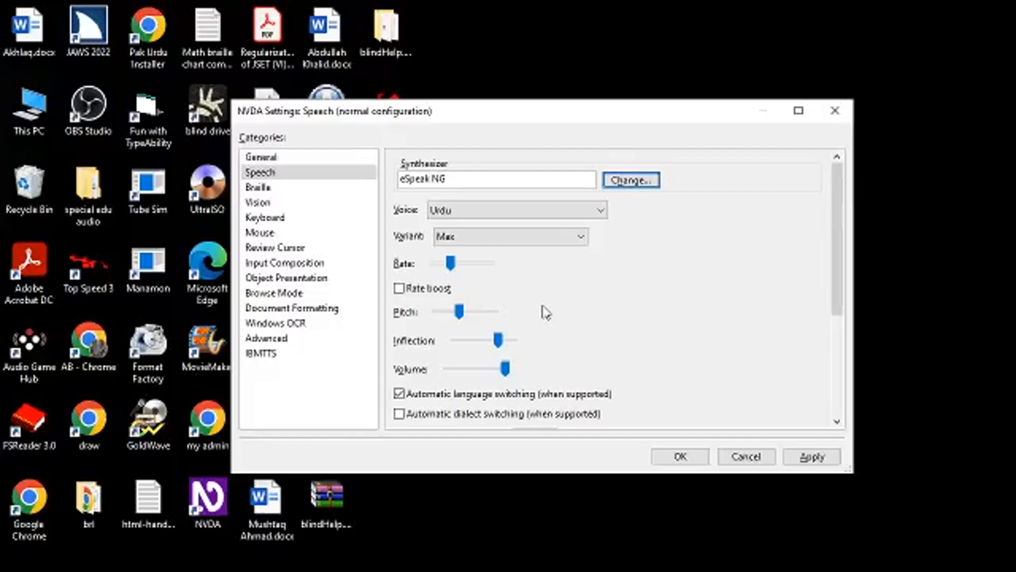
- Go through the eSpeak NG voices around Urdu in the voice list and return to Urdu
{"action": "key", "text": "Tab"}
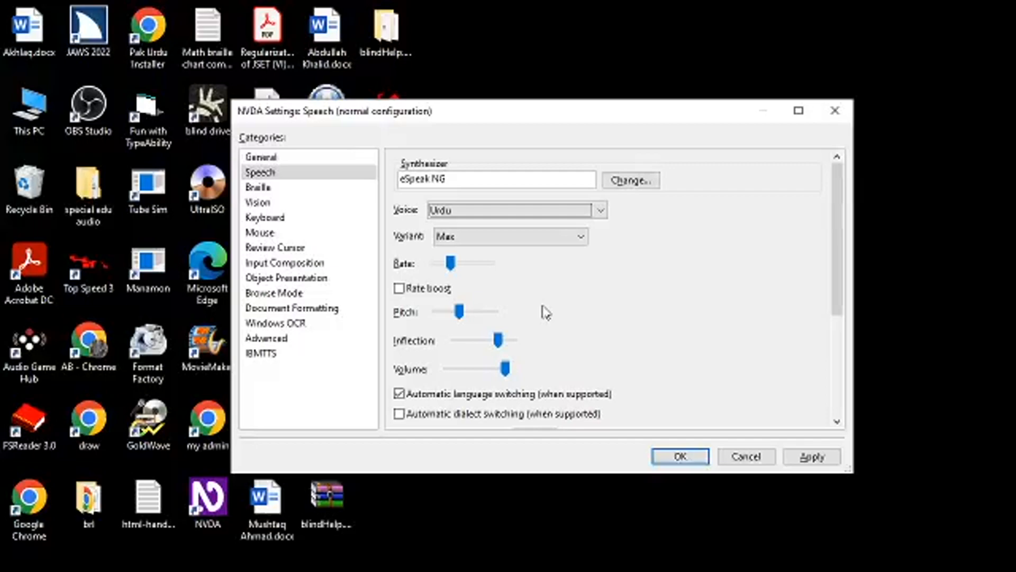
{"action": "key", "text": "Up"}
{"action": "key", "text": "Up"}
{"action": "key", "text": "Up"}
{"action": "key", "text": "Up"}
{"action": "key", "text": "Up"}
{"action": "key", "text": "Up"}
{"action": "key", "text": "Up"}
{"action": "key", "text": "Up"}
{"action": "key", "text": "Up"}
{"action": "key", "text": "Down"}
{"action": "key", "text": "Down"}
{"action": "key", "text": "Down"}
{"action": "key", "text": "Down"}
{"action": "key", "text": "Down"}
{"action": "key", "text": "Down"}
{"action": "key", "text": "Down"}
{"action": "key", "text": "Down"}
{"action": "key", "text": "Down"}
{"action": "key", "text": "Down"}
{"action": "key", "text": "Down"}
{"action": "key", "text": "Down"}
{"action": "key", "text": "Down"}
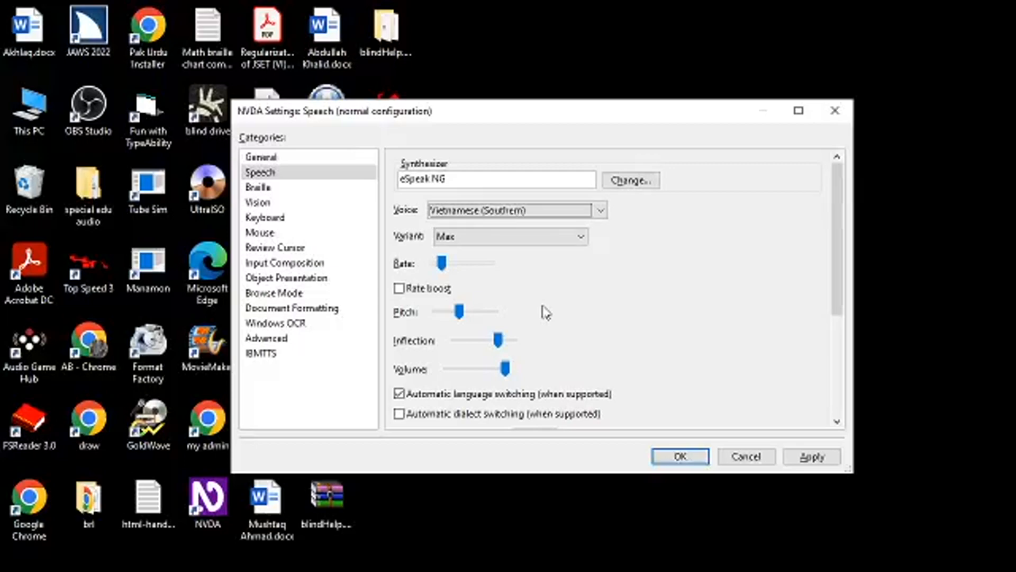
{"action": "key", "text": "Up"}
{"action": "key", "text": "Up"}
{"action": "key", "text": "Up"}
{"action": "key", "text": "Up"}
{"action": "key", "text": "Up"}
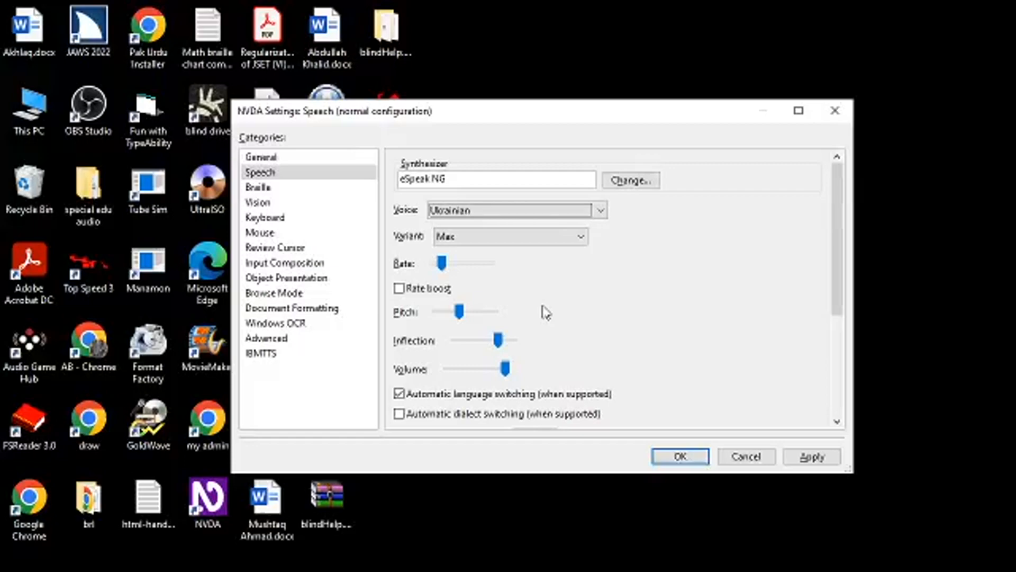
{"action": "key", "text": "Down"}
- Go through the eSpeak NG variants for the Urdu voice and set the variant to male4
{"action": "key", "text": "Tab"}
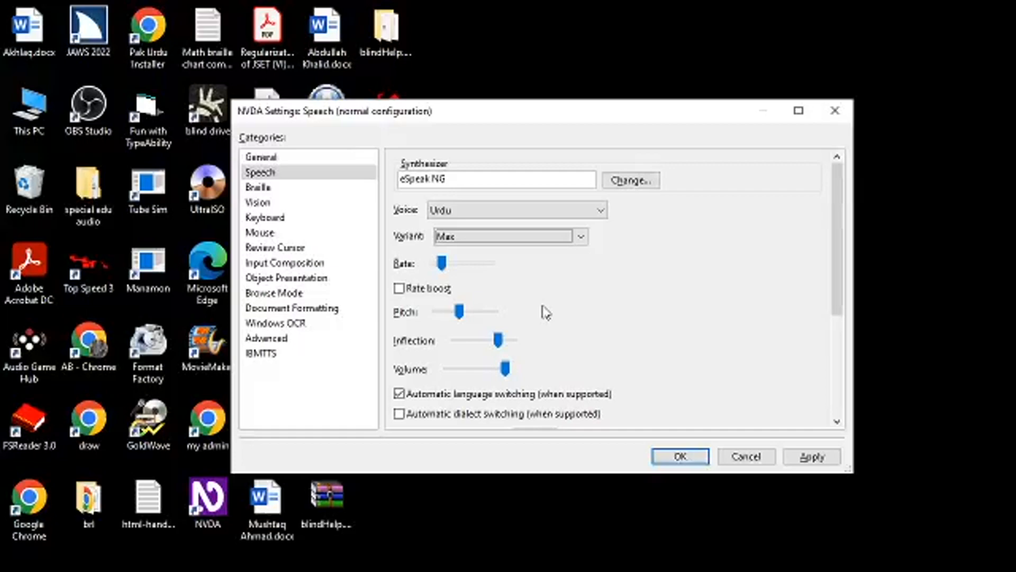
{"action": "key", "text": "Up"}
{"action": "key", "text": "Up"}
{"action": "key", "text": "Up"}
{"action": "key", "text": "Up"}
{"action": "key", "text": "Up"}
{"action": "key", "text": "Down"}
{"action": "key", "text": "Down"}
{"action": "key", "text": "Down"}
{"action": "key", "text": "Down"}
{"action": "key", "text": "Down"}
{"action": "key", "text": "Down"}
{"action": "key", "text": "Down"}
{"action": "key", "text": "Down"}
{"action": "key", "text": "Down"}
{"action": "key", "text": "Down"}
{"action": "key", "text": "Down"}
{"action": "key", "text": "Down"}
{"action": "key", "text": "Down"}
{"action": "key", "text": "Down"}
{"action": "key", "text": "Down"}
{"action": "key", "text": "Down"}
{"action": "key", "text": "Down"}
{"action": "key", "text": "Down"}
{"action": "key", "text": "Down"}
{"action": "key", "text": "Down"}
{"action": "key", "text": "Down"}
{"action": "key", "text": "Down"}
{"action": "key", "text": "Down"}
{"action": "key", "text": "Down"}
{"action": "key", "text": "Down"}
{"action": "key", "text": "Down"}
{"action": "key", "text": "Down"}
{"action": "key", "text": "Down"}
{"action": "key", "text": "Down"}
{"action": "key", "text": "Down"}
{"action": "key", "text": "Down"}
{"action": "key", "text": "Down"}
{"action": "key", "text": "Down"}
{"action": "key", "text": "Down"}
{"action": "key", "text": "Down"}
{"action": "key", "text": "Down"}
{"action": "key", "text": "Down"}
{"action": "key", "text": "Down"}
{"action": "key", "text": "Down"}
{"action": "key", "text": "Down"}
{"action": "key", "text": "Down"}
{"action": "key", "text": "Down"}
{"action": "key", "text": "Down"}
{"action": "key", "text": "Down"}
{"action": "key", "text": "Down"}
{"action": "key", "text": "Down"}
{"action": "key", "text": "Down"}
{"action": "key", "text": "Down"}
{"action": "key", "text": "Up"}
{"action": "key", "text": "Down"}
{"action": "key", "text": "Up"}
{"action": "key", "text": "Tab"}
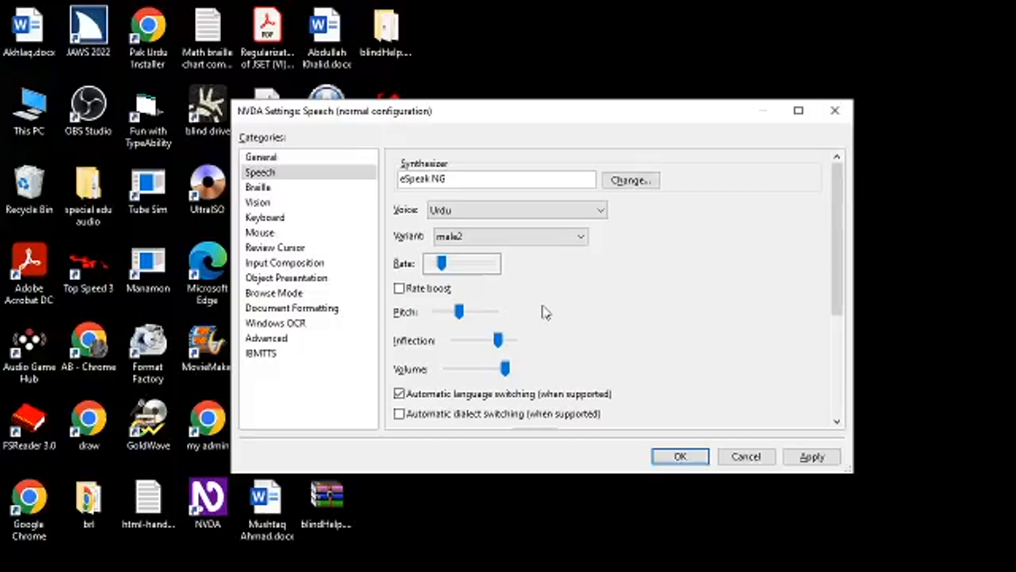
{"action": "key", "text": "shift+Tab"}
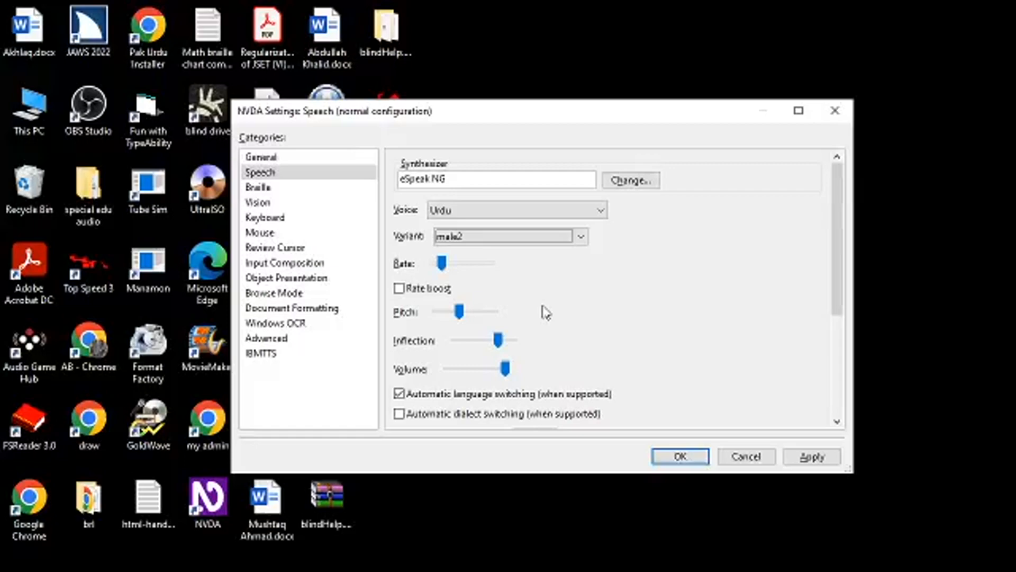
{"action": "key", "text": "Up"}
{"action": "key", "text": "shift+Tab"}
{"action": "key", "text": "Tab"}
{"action": "key", "text": "Down"}
{"action": "key", "text": "Down"}
{"action": "key", "text": "Tab"}
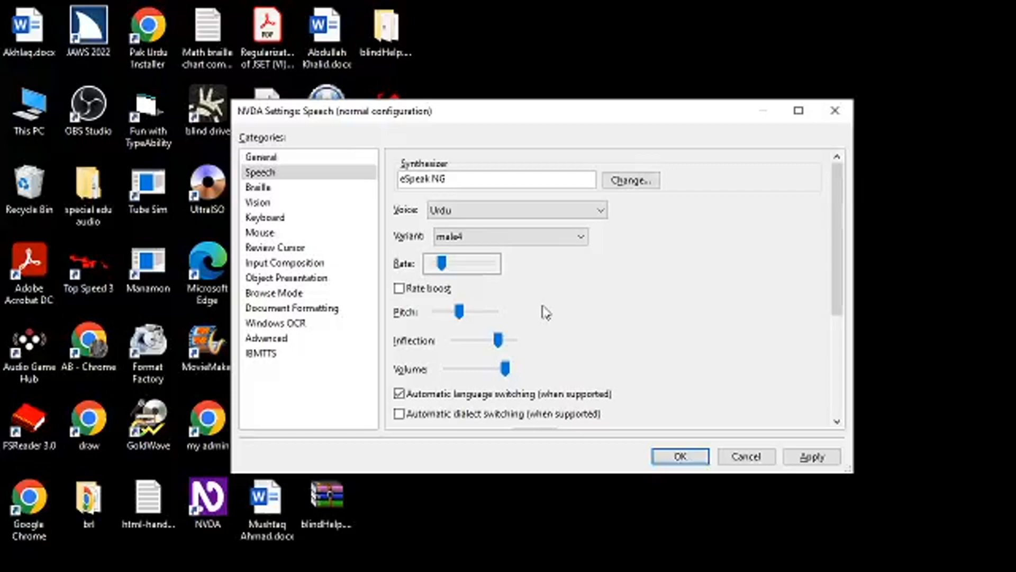
- Try faster speech rates for the Urdu voice and settle on a rate just above the starting setting
{"action": "key", "text": "Right"}
{"action": "key", "text": "Right"}
{"action": "key", "text": "Right"}
{"action": "key", "text": "Right"}
{"action": "key", "text": "Right"}
{"action": "key", "text": "Right"}
{"action": "key", "text": "Right"}
{"action": "key", "text": "Right"}
{"action": "key", "text": "Right"}
{"action": "key", "text": "Right"}
{"action": "key", "text": "Right"}
{"action": "key", "text": "Left"}
{"action": "key", "text": "Left"}
{"action": "key", "text": "Left"}
{"action": "key", "text": "Left"}
{"action": "key", "text": "Left"}
{"action": "key", "text": "Left"}
{"action": "key", "text": "Left"}
{"action": "key", "text": "Left"}
{"action": "key", "text": "Left"}
{"action": "key", "text": "Left"}
- Turn the rate boost option on and back off
{"action": "key", "text": "Tab"}
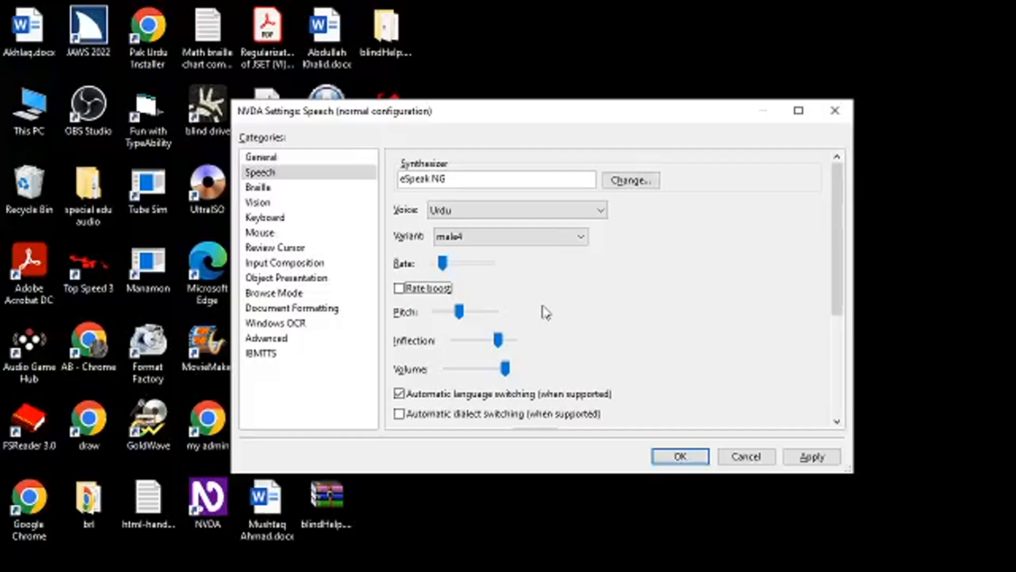
{"action": "key", "text": "space"}
{"action": "key", "text": "space"}
- Try higher and lower pitches for the Urdu voice and settle on a pitch slightly below the starting setting
{"action": "key", "text": "Tab"}
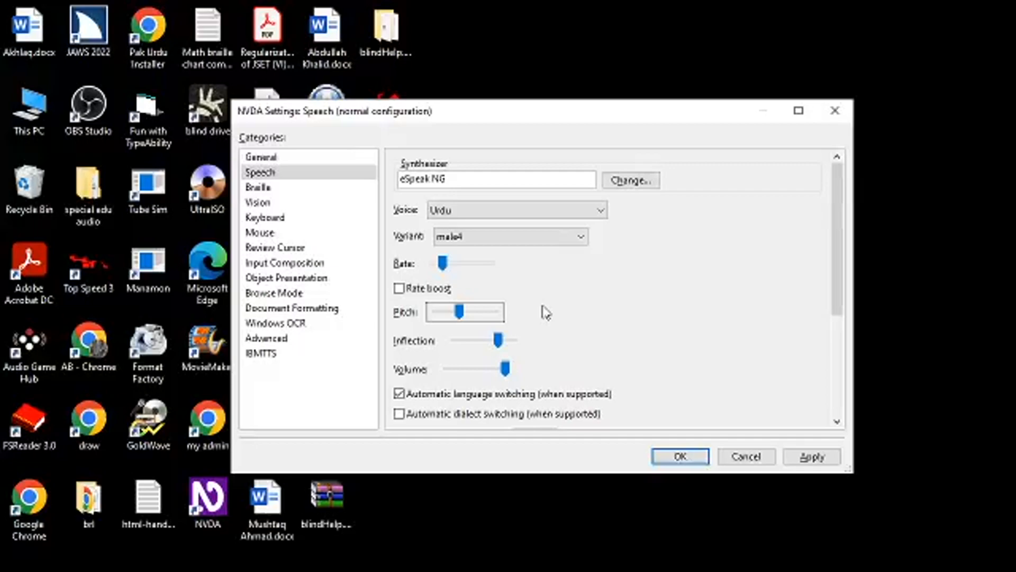
{"action": "key", "text": "Right"}
{"action": "key", "text": "Right"}
{"action": "key", "text": "Right"}
{"action": "key", "text": "Right"}
{"action": "key", "text": "Right"}
{"action": "key", "text": "Right"}
{"action": "key", "text": "Right"}
{"action": "key", "text": "Right"}
{"action": "key", "text": "Right"}
{"action": "key", "text": "Right"}
{"action": "key", "text": "Right"}
{"action": "key", "text": "Right"}
{"action": "key", "text": "Left"}
{"action": "key", "text": "Left"}
{"action": "key", "text": "Left"}
{"action": "key", "text": "Left"}
{"action": "key", "text": "Left"}
{"action": "key", "text": "Left"}
{"action": "key", "text": "Left"}
{"action": "key", "text": "Left"}
{"action": "key", "text": "Left"}
{"action": "key", "text": "Left"}
{"action": "key", "text": "Left"}
{"action": "key", "text": "Left"}
{"action": "key", "text": "Left"}
{"action": "key", "text": "Left"}
{"action": "key", "text": "Left"}
{"action": "key", "text": "Left"}
{"action": "key", "text": "Left"}
{"action": "key", "text": "Left"}
{"action": "key", "text": "Right"}
{"action": "key", "text": "Left"}
{"action": "key", "text": "Right"}
{"action": "key", "text": "Right"}
{"action": "key", "text": "Right"}
{"action": "key", "text": "Right"}
{"action": "key", "text": "Right"}
{"action": "key", "text": "Right"}
{"action": "key", "text": "Right"}
{"action": "key", "text": "Right"}
{"action": "key", "text": "Right"}
{"action": "key", "text": "Right"}
{"action": "key", "text": "Right"}
{"action": "key", "text": "Left"}
{"action": "key", "text": "Left"}
{"action": "key", "text": "Left"}
{"action": "key", "text": "Left"}
{"action": "key", "text": "Tab"}
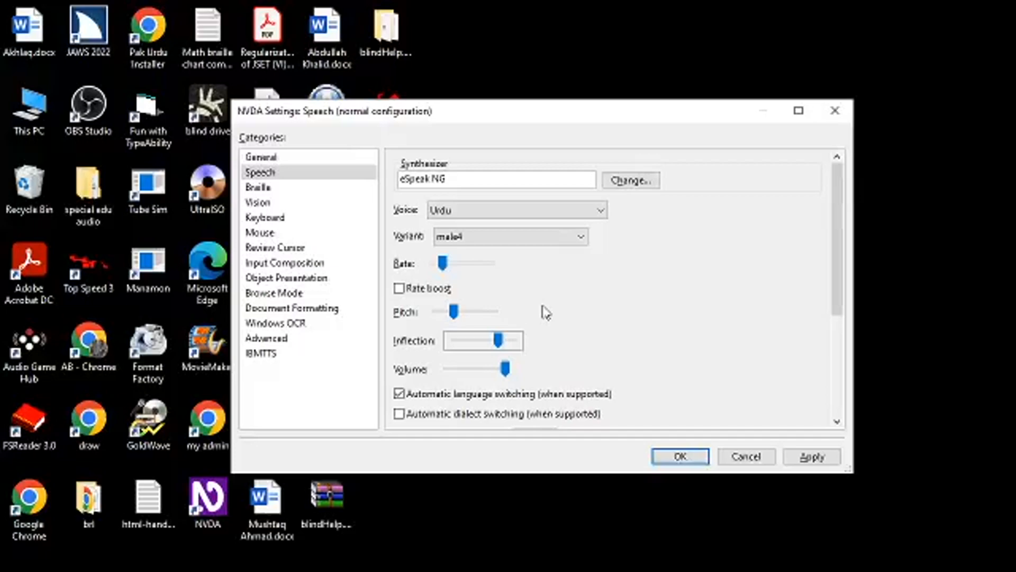
- Try higher and lower inflections for the Urdu voice and return the inflection to its starting setting
{"action": "key", "text": "Right"}
{"action": "key", "text": "Right"}
{"action": "key", "text": "Right"}
{"action": "key", "text": "Right"}
{"action": "key", "text": "Right"}
{"action": "key", "text": "Right"}
{"action": "key", "text": "Right"}
{"action": "key", "text": "Right"}
{"action": "key", "text": "Right"}
{"action": "key", "text": "Right"}
{"action": "key", "text": "Right"}
{"action": "key", "text": "Right"}
{"action": "key", "text": "Right"}
{"action": "key", "text": "Right"}
{"action": "key", "text": "Right"}
{"action": "key", "text": "Right"}
{"action": "key", "text": "Right"}
{"action": "key", "text": "Right"}
{"action": "key", "text": "Right"}
{"action": "key", "text": "Right"}
{"action": "key", "text": "Left"}
{"action": "key", "text": "Left"}
{"action": "key", "text": "Left"}
{"action": "key", "text": "Left"}
{"action": "key", "text": "Left"}
{"action": "key", "text": "Left"}
{"action": "key", "text": "Left"}
{"action": "key", "text": "Left"}
{"action": "key", "text": "Left"}
{"action": "key", "text": "Left"}
{"action": "key", "text": "Left"}
{"action": "key", "text": "Left"}
{"action": "key", "text": "Left"}
{"action": "key", "text": "Left"}
{"action": "key", "text": "Left"}
{"action": "key", "text": "Left"}
{"action": "key", "text": "Left"}
{"action": "key", "text": "Left"}
{"action": "key", "text": "Left"}
{"action": "key", "text": "Left"}
{"action": "key", "text": "Left"}
{"action": "key", "text": "Left"}
{"action": "key", "text": "Left"}
{"action": "key", "text": "Left"}
{"action": "key", "text": "Left"}
{"action": "key", "text": "Left"}
{"action": "key", "text": "Left"}
{"action": "key", "text": "Left"}
{"action": "key", "text": "Left"}
{"action": "key", "text": "Left"}
{"action": "key", "text": "Left"}
{"action": "key", "text": "Left"}
{"action": "key", "text": "Left"}
{"action": "key", "text": "Left"}
{"action": "key", "text": "Left"}
{"action": "key", "text": "Left"}
{"action": "key", "text": "Left"}
{"action": "key", "text": "Left"}
{"action": "key", "text": "Left"}
{"action": "key", "text": "Left"}
{"action": "key", "text": "Left"}
{"action": "key", "text": "Left"}
{"action": "key", "text": "Right"}
{"action": "key", "text": "Right"}
{"action": "key", "text": "Right"}
{"action": "key", "text": "Right"}
{"action": "key", "text": "Right"}
{"action": "key", "text": "Right"}
{"action": "key", "text": "Right"}
{"action": "key", "text": "Right"}
{"action": "key", "text": "Right"}
{"action": "key", "text": "Right"}
{"action": "key", "text": "Right"}
{"action": "key", "text": "Right"}
{"action": "key", "text": "Right"}
{"action": "key", "text": "Right"}
{"action": "key", "text": "Right"}
{"action": "key", "text": "Right"}
{"action": "key", "text": "Right"}
{"action": "key", "text": "Right"}
{"action": "key", "text": "Right"}
{"action": "key", "text": "Right"}
{"action": "key", "text": "Right"}
{"action": "key", "text": "Right"}
{"action": "key", "text": "Right"}
{"action": "key", "text": "Right"}
{"action": "key", "text": "Right"}
{"action": "key", "text": "Right"}
{"action": "key", "text": "Right"}
{"action": "key", "text": "Right"}
{"action": "key", "text": "Right"}
{"action": "key", "text": "Right"}
{"action": "key", "text": "Right"}
{"action": "key", "text": "Right"}
{"action": "key", "text": "Right"}
{"action": "key", "text": "Right"}
{"action": "key", "text": "Right"}
{"action": "key", "text": "Right"}
{"action": "key", "text": "Right"}
{"action": "key", "text": "Right"}
{"action": "key", "text": "Right"}
{"action": "key", "text": "Right"}
{"action": "key", "text": "Right"}
{"action": "key", "text": "Right"}
{"action": "key", "text": "Right"}
{"action": "key", "text": "Right"}
{"action": "key", "text": "Right"}
{"action": "key", "text": "Right"}
{"action": "key", "text": "Right"}
{"action": "key", "text": "Right"}
{"action": "key", "text": "Right"}
{"action": "key", "text": "Right"}
{"action": "key", "text": "Right"}
{"action": "key", "text": "Right"}
{"action": "key", "text": "Left"}
{"action": "key", "text": "Left"}
{"action": "key", "text": "Left"}
{"action": "key", "text": "Left"}
{"action": "key", "text": "Left"}
{"action": "key", "text": "Left"}
{"action": "key", "text": "Left"}
{"action": "key", "text": "Left"}
{"action": "key", "text": "Tab"}
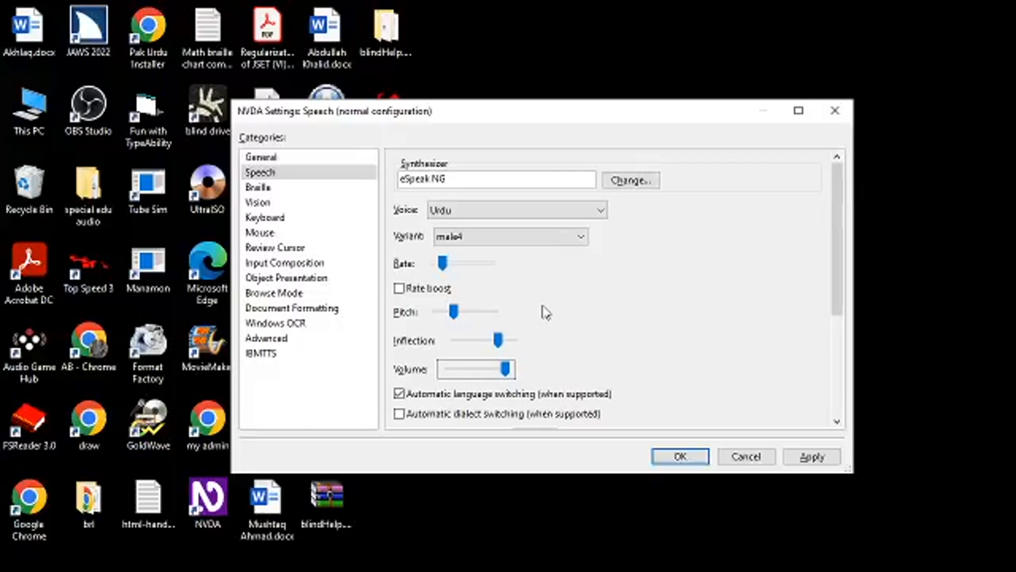
- Lower the Urdu voice's volume to about 70% of the slider's range
{"action": "key", "text": "Left"}
{"action": "key", "text": "Left"}
{"action": "key", "text": "Left"}
{"action": "key", "text": "Left"}
{"action": "key", "text": "Left"}
{"action": "key", "text": "Left"}
{"action": "key", "text": "Left"}
{"action": "key", "text": "Left"}
{"action": "key", "text": "Left"}
{"action": "key", "text": "Left"}
{"action": "key", "text": "Left"}
{"action": "key", "text": "Left"}
{"action": "key", "text": "Left"}
{"action": "key", "text": "Left"}
{"action": "key", "text": "Right"}
{"action": "key", "text": "Tab"}
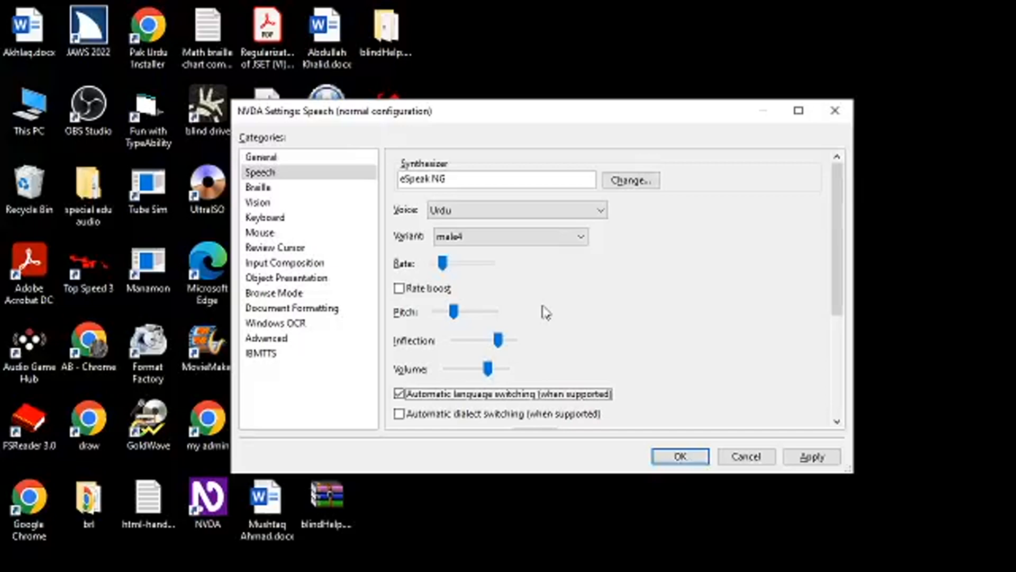
- Go past the automatic dialect switching option, try other punctuation/symbol levels, and return the level to some
{"action": "key", "text": "Tab"}
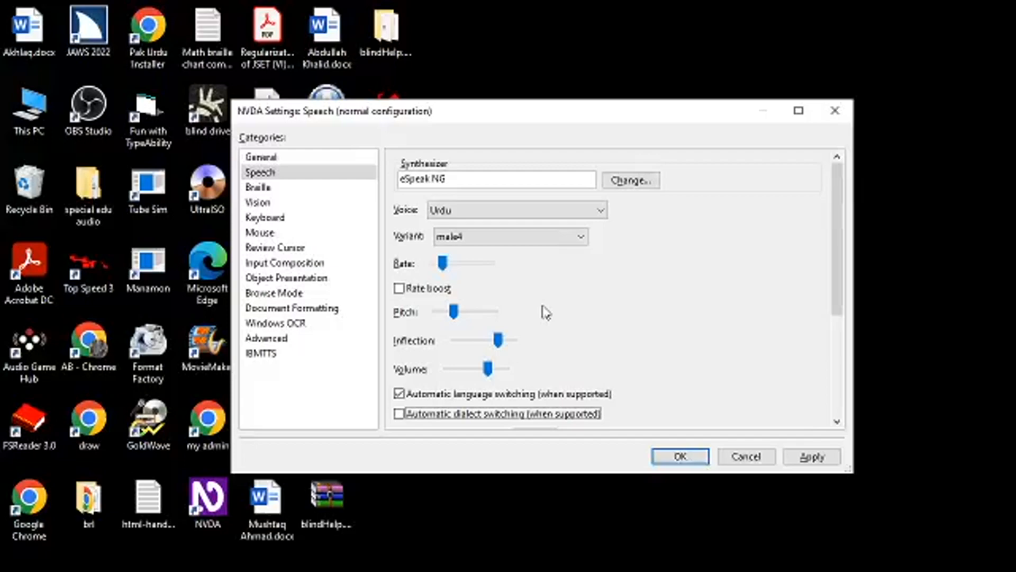
{"action": "key", "text": "Tab"}
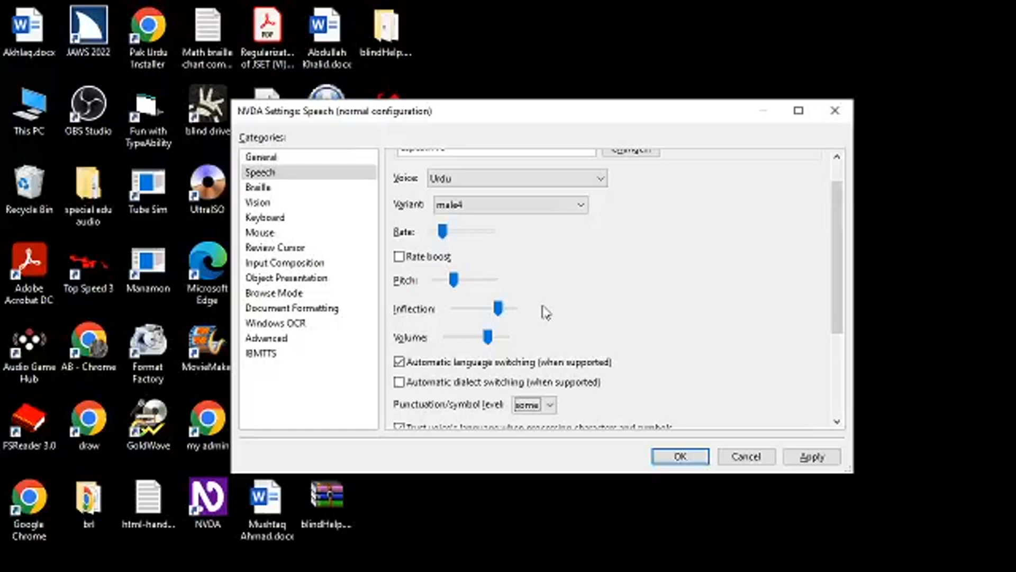
{"action": "key", "text": "Up"}
{"action": "key", "text": "Down"}
{"action": "key", "text": "Down"}
{"action": "key", "text": "Down"}
{"action": "key", "text": "Up"}
{"action": "key", "text": "Up"}
{"action": "key", "text": "Up"}
{"action": "key", "text": "Down"}
{"action": "key", "text": "Tab"}
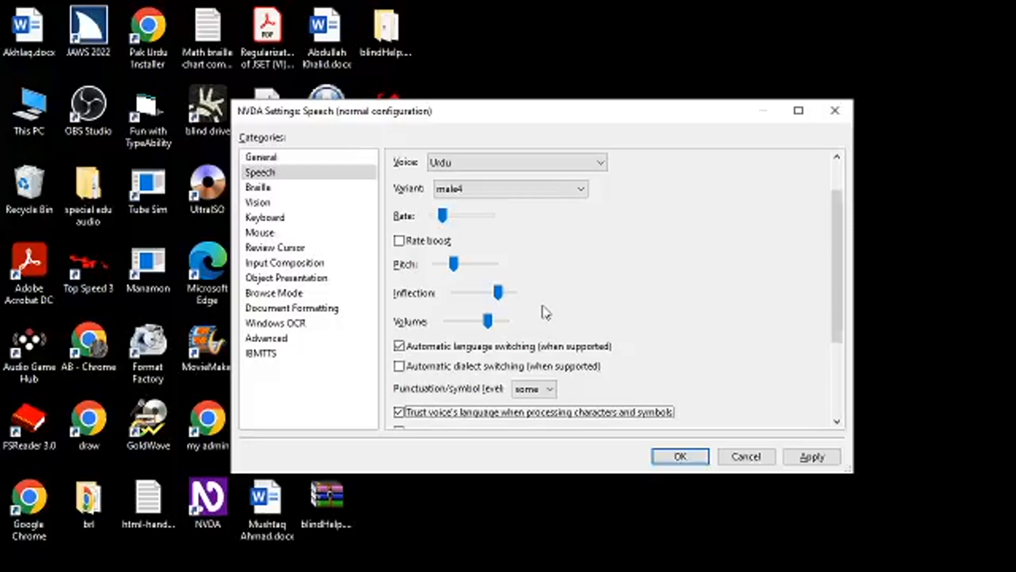
- Review the remaining speech options: Unicode Consortium data, capital pitch change percentage, say cap before capitals, beep for capitals and spelling functionality
{"action": "key", "text": "Tab"}
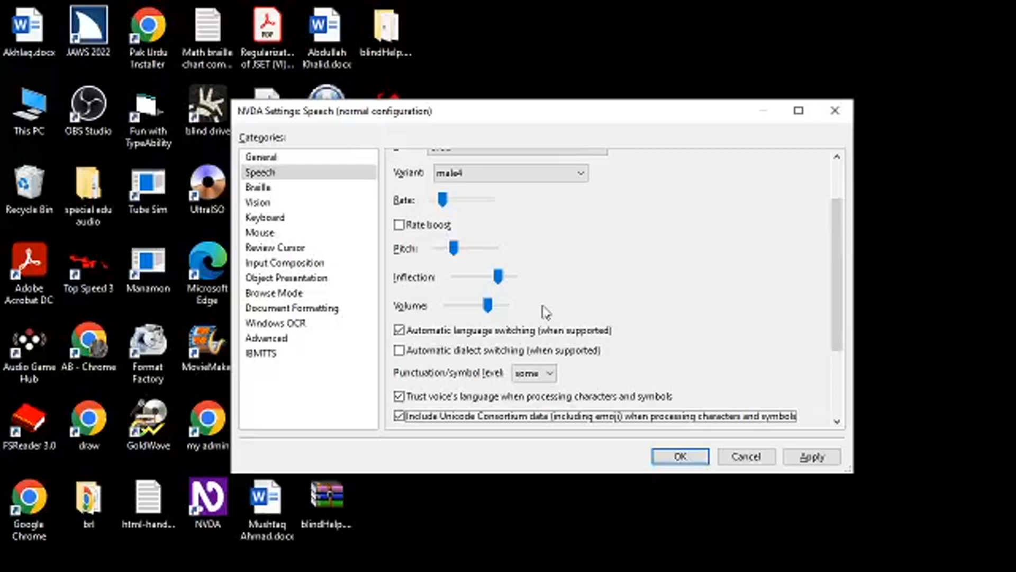
{"action": "key", "text": "Tab"}
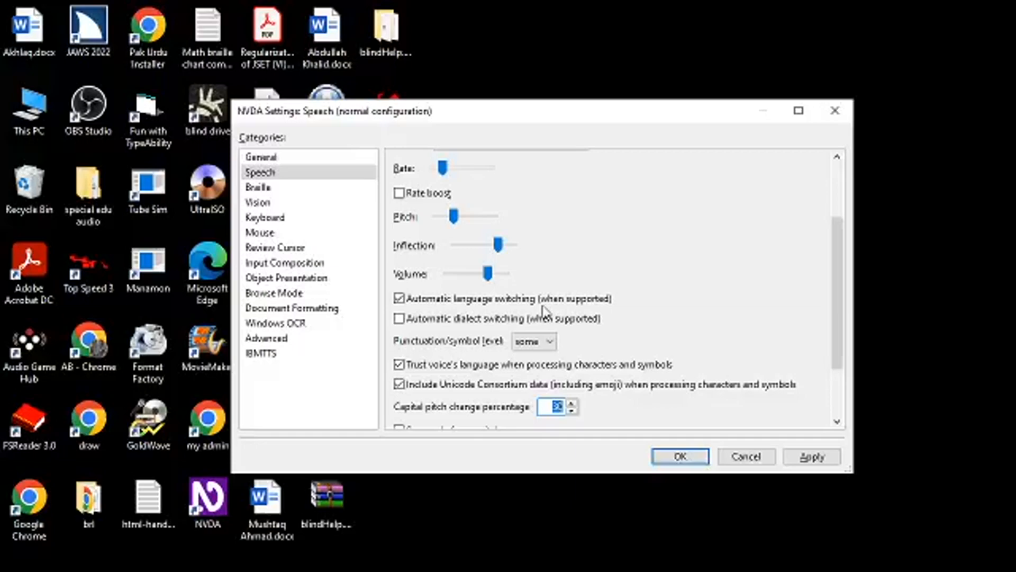
{"action": "key", "text": "Tab"}
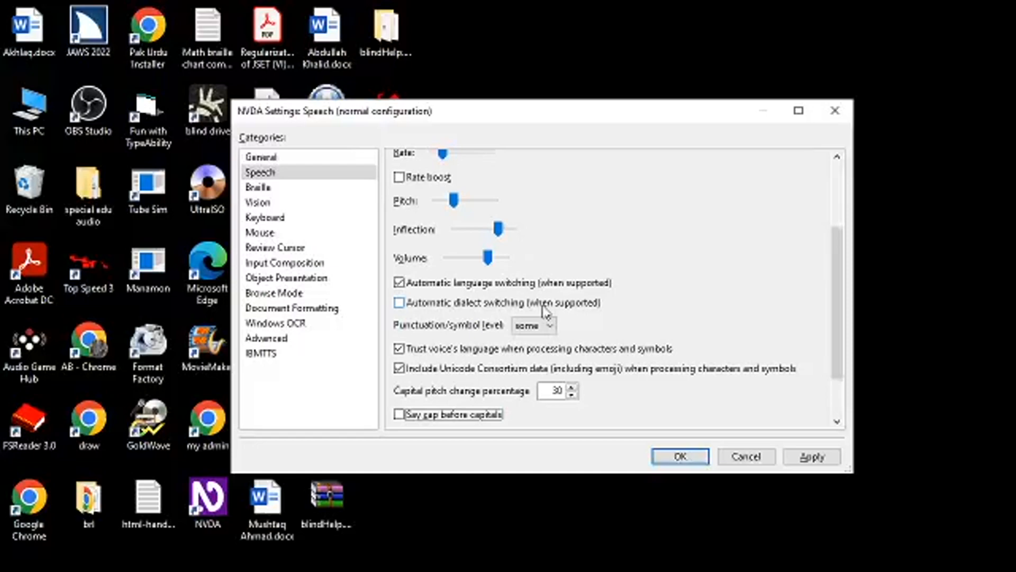
{"action": "key", "text": "Tab"}
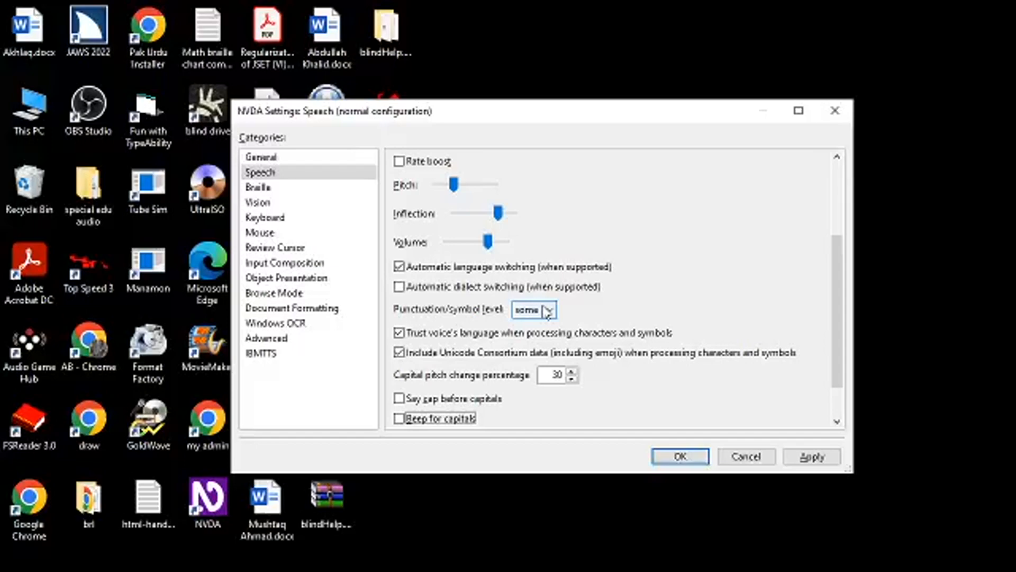
{"action": "key", "text": "Tab"}
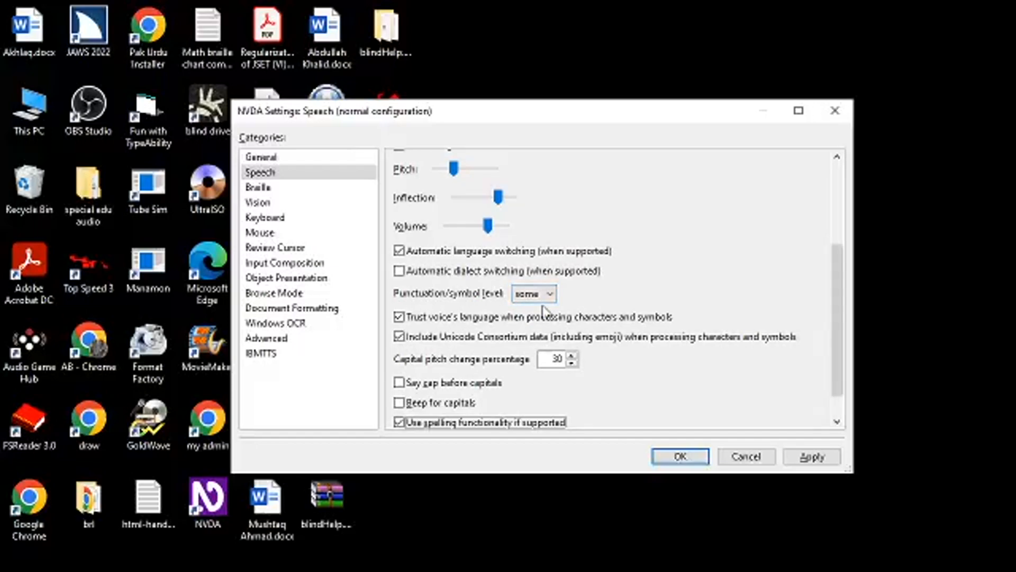
{"action": "key", "text": "Tab"}
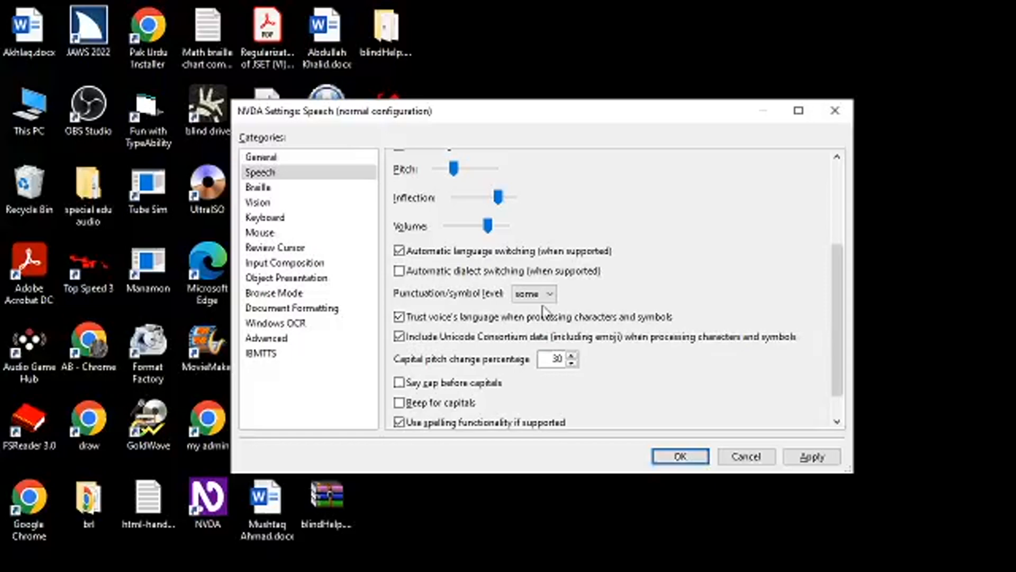
{"action": "key", "text": "Tab"}
{"action": "key", "text": "Tab"}
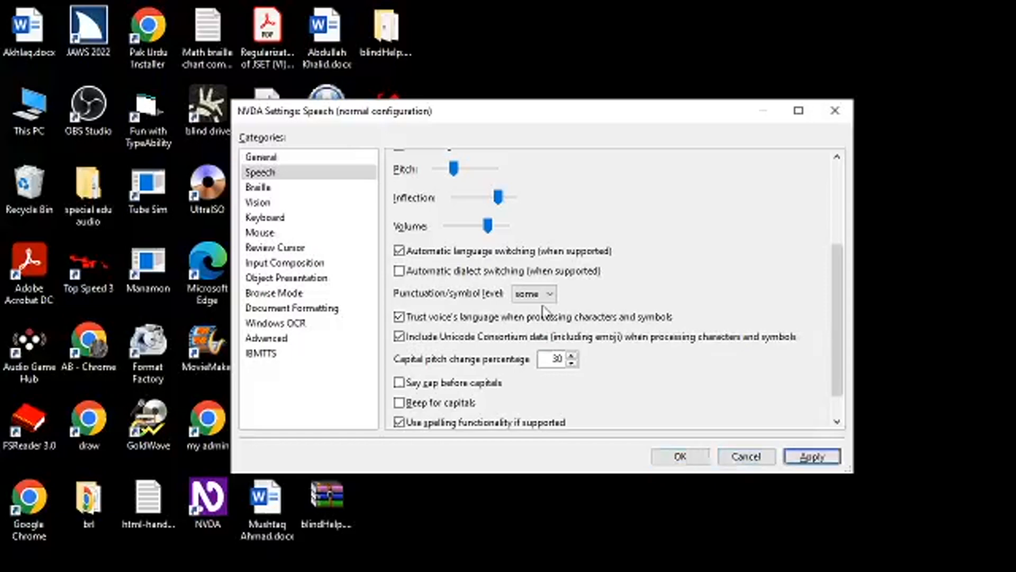
{"action": "key", "text": "Tab"}
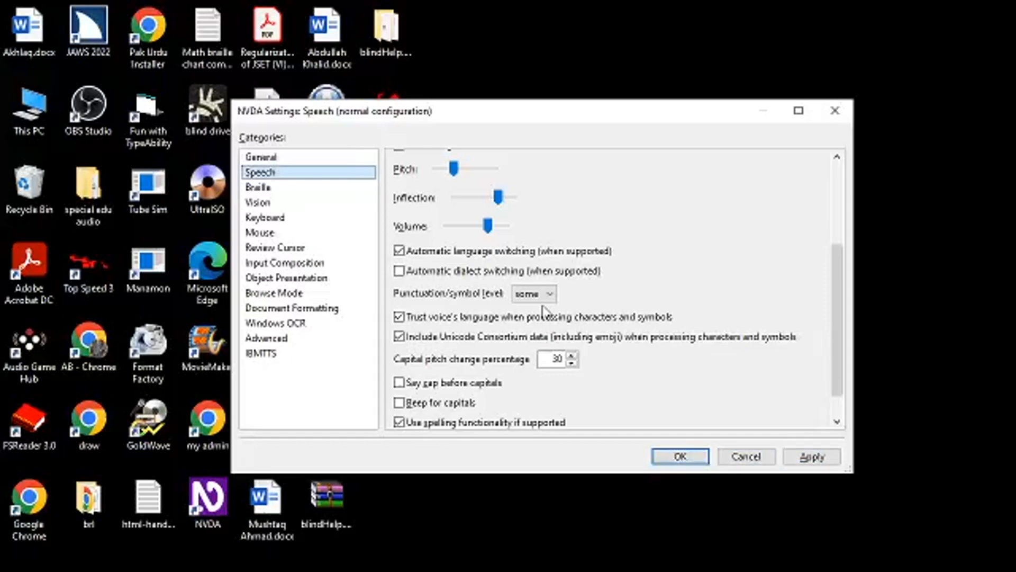
- Save the adjusted Urdu speech settings and close the NVDA settings dialog
{"action": "key", "text": "shift+Tab"}
{"action": "key", "text": "shift+Tab"}
{"action": "key", "text": "shift+Tab"}
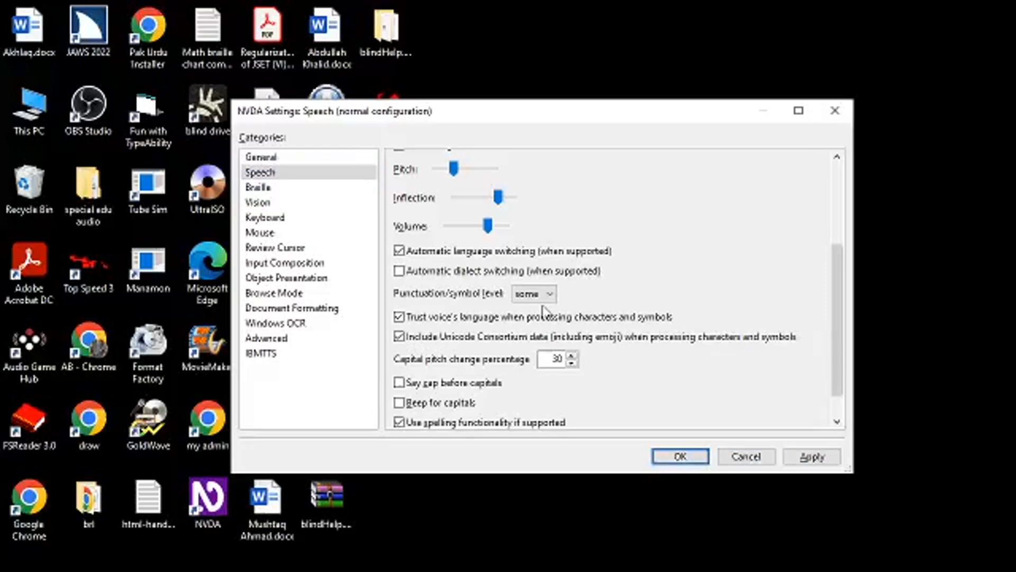
{"action": "key", "text": "Return"}
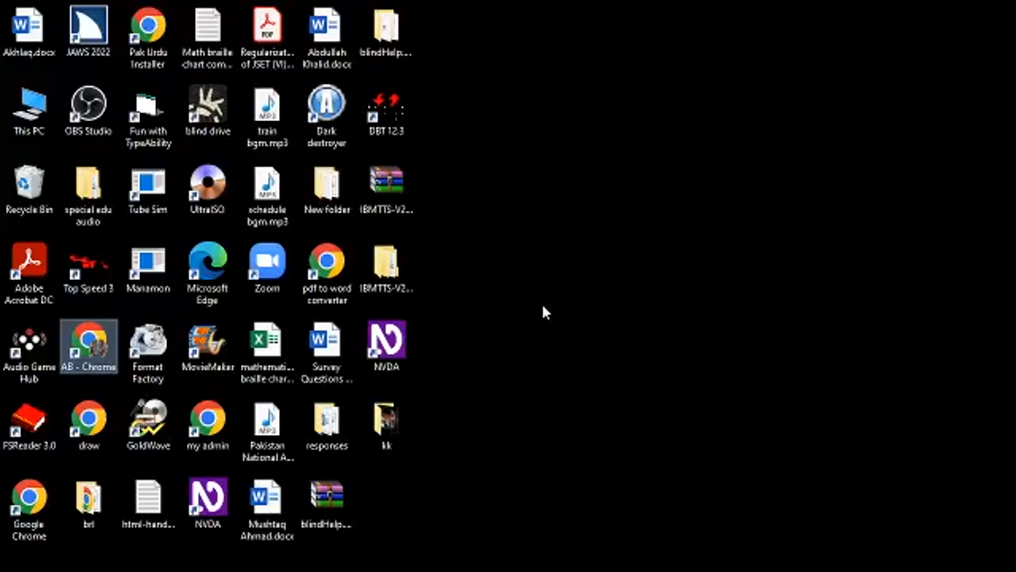
- Switch the speech synthesizer from eSpeak NG to IBMTTS, keeping the audio output device and ducking mode
{"action": "key", "text": "ctrl+Insert+s"}
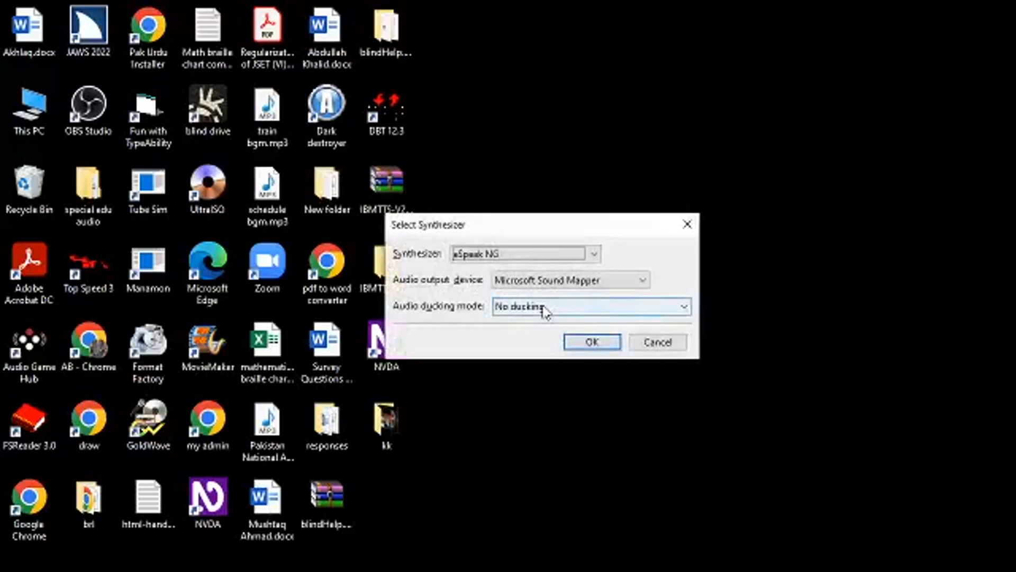
{"action": "key", "text": "Down"}
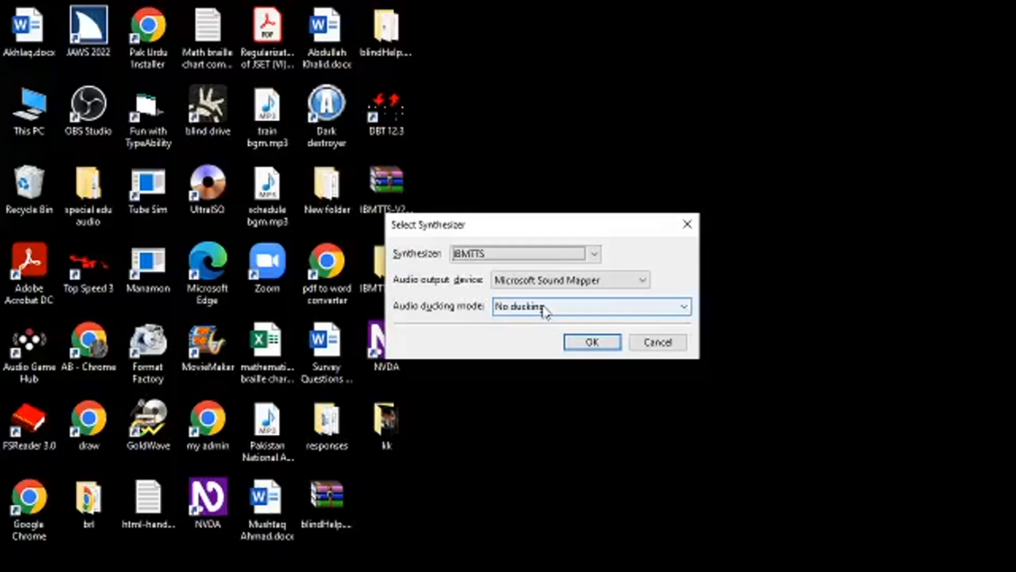
{"action": "key", "text": "Return"}
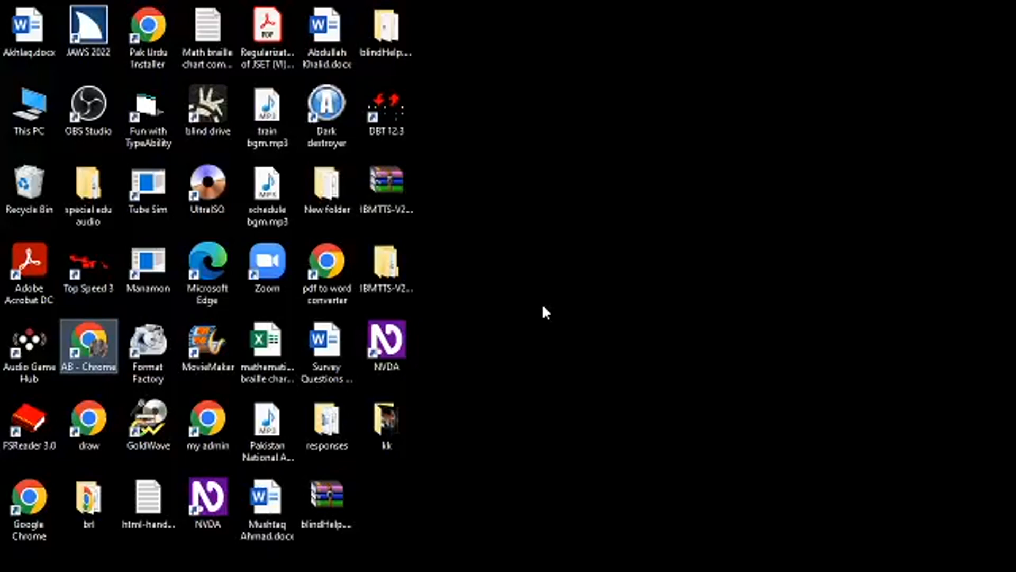
- Switch the speech synthesizer back to eSpeak NG, then reopen the synthesizer selection and dismiss it without changes
{"action": "key", "text": "ctrl+Insert+s"}
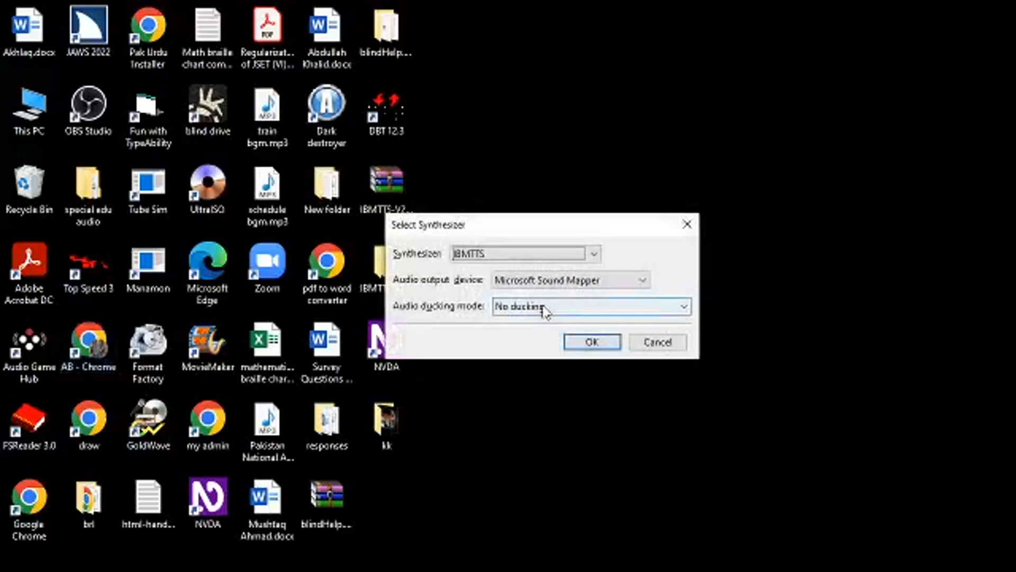
{"action": "key", "text": "Up"}
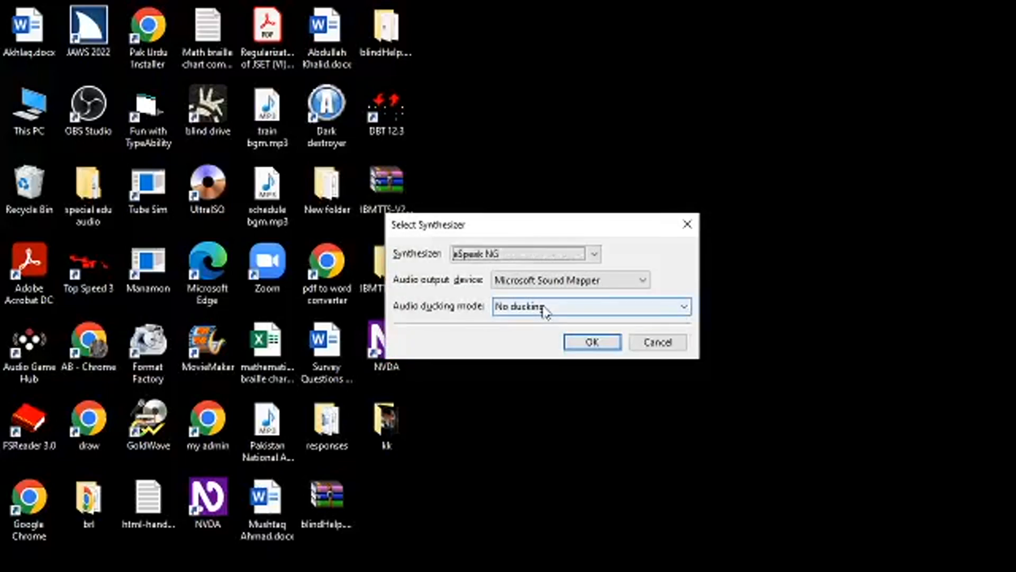
{"action": "key", "text": "Return"}
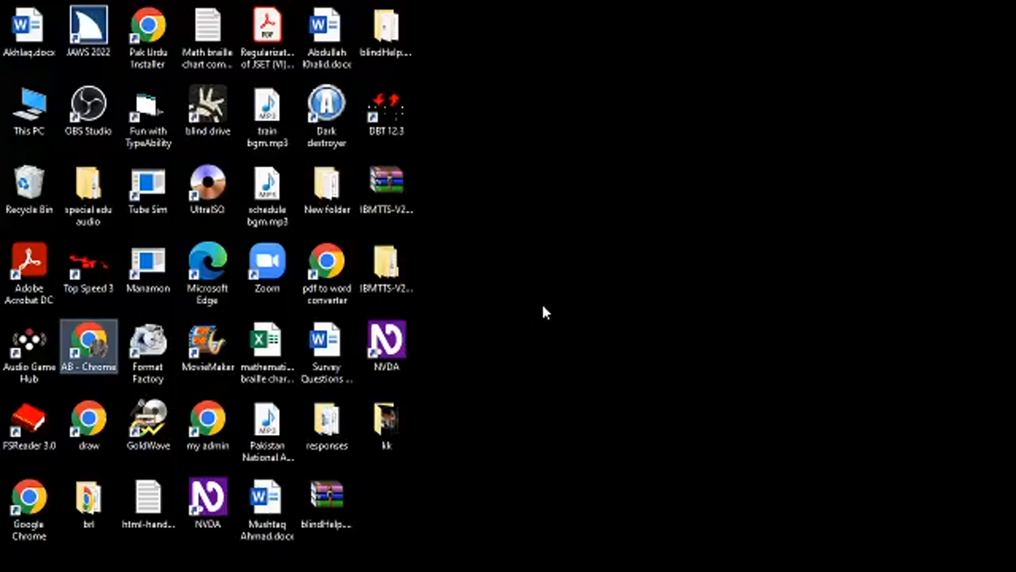
{"action": "key", "text": "ctrl+Insert+s"}
{"action": "key", "text": "Escape"}
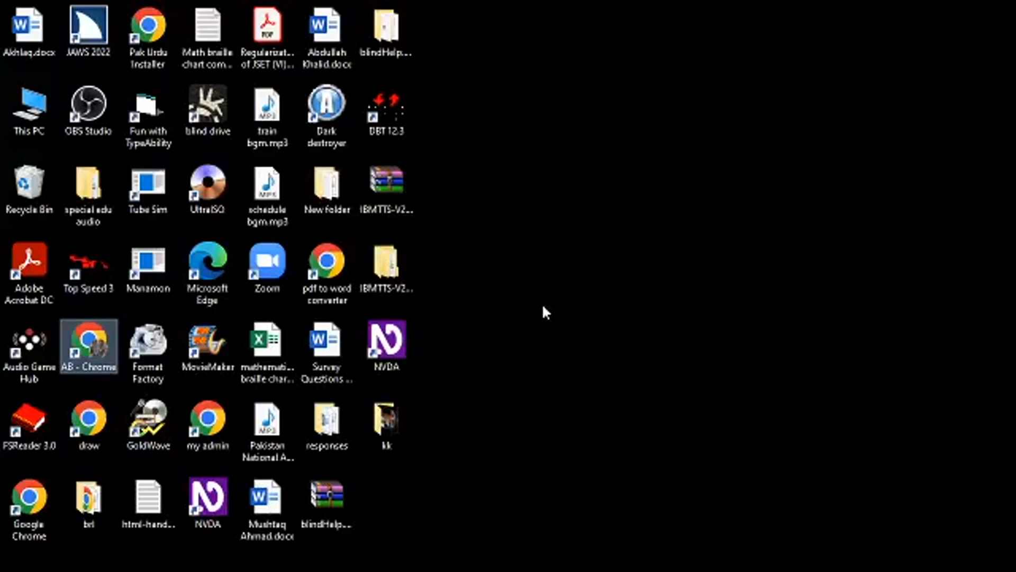